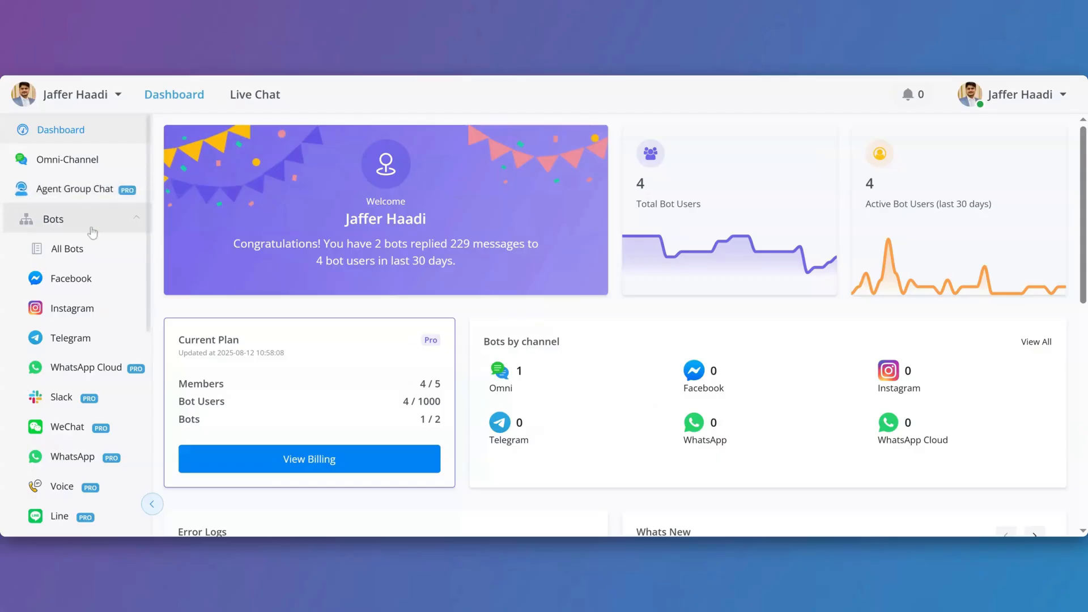
- Open the Google Sheet integration settings among the workspace's data and file storage integrations
scroll(93, 232, down, 3)
scroll(92, 232, down, 6)
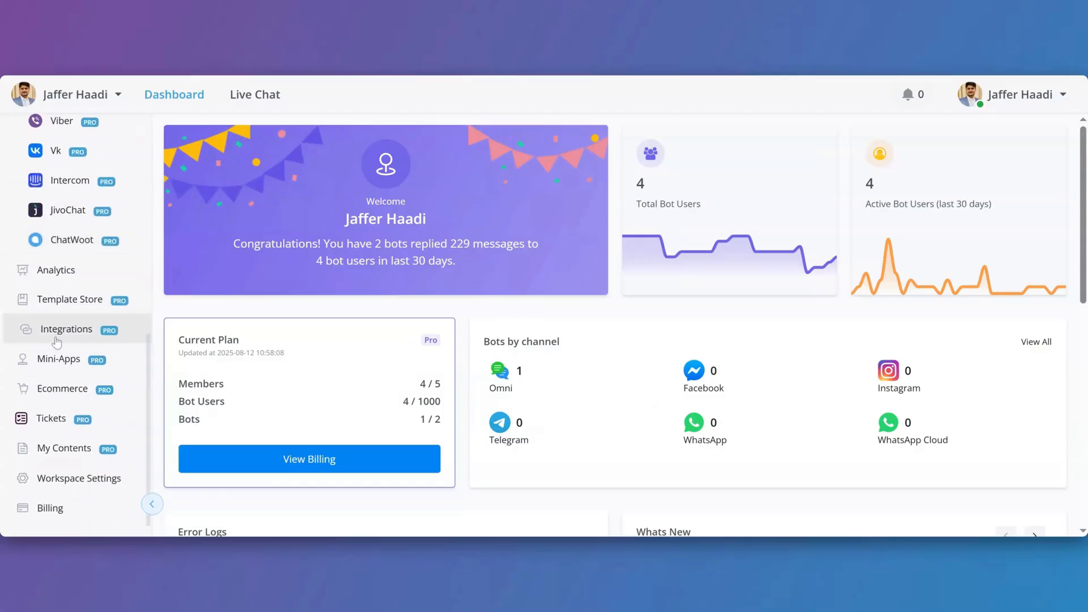
click(96, 328)
scroll(260, 282, down, 8)
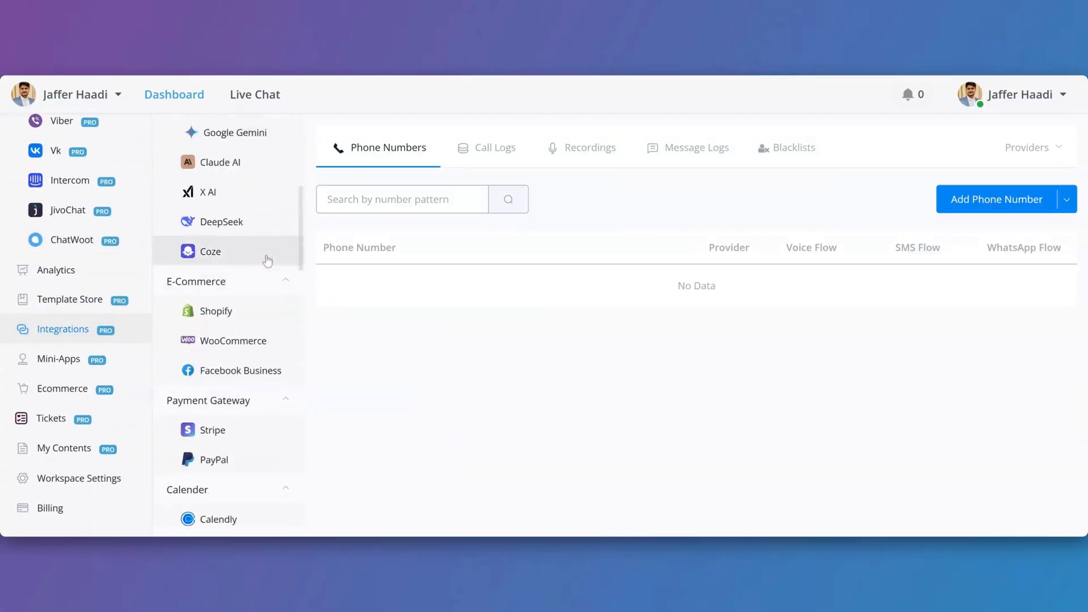
scroll(268, 264, down, 3)
click(229, 325)
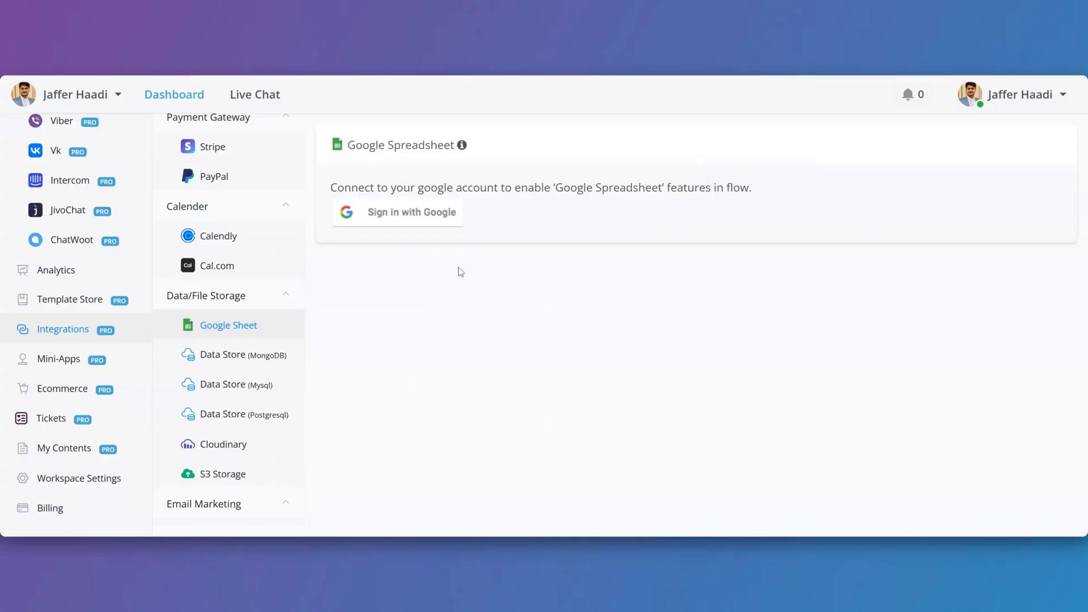
- Connect the Google account to the Google Spreadsheet integration by signing in with Google and approving access
click(387, 221)
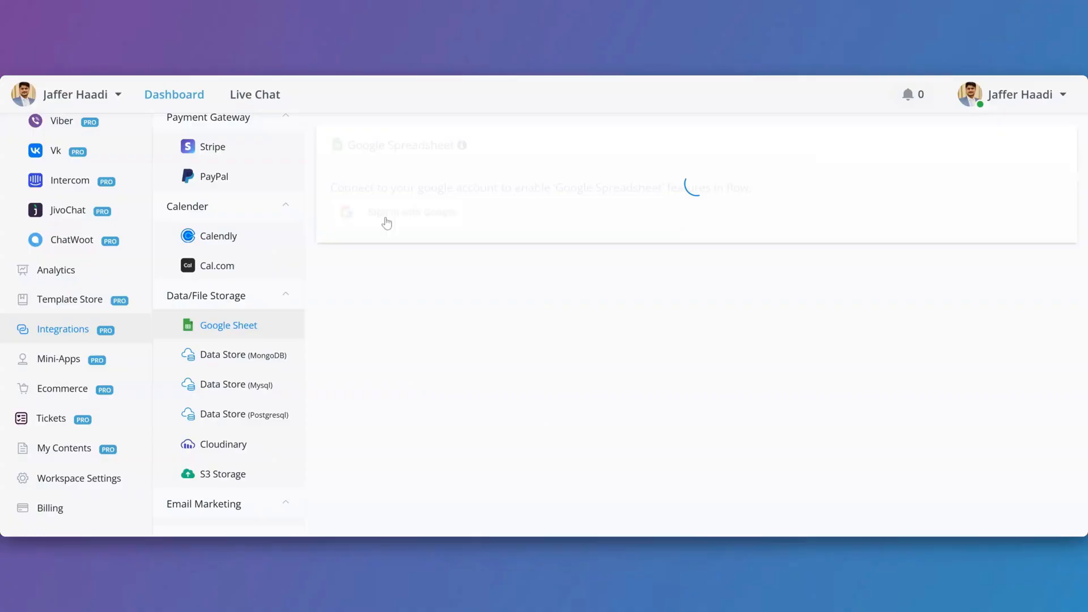
click(702, 250)
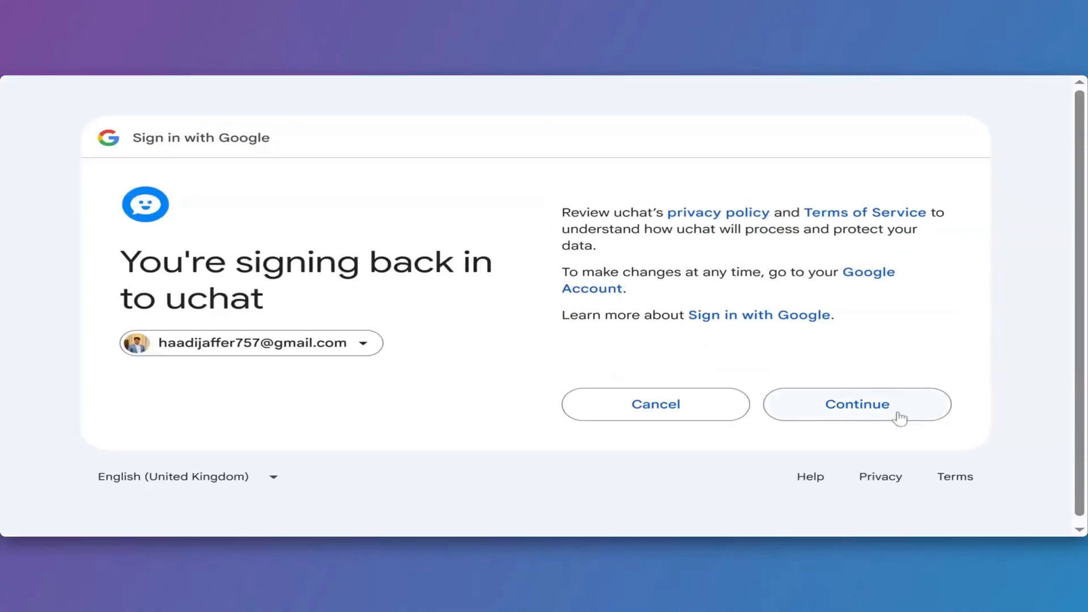
click(894, 413)
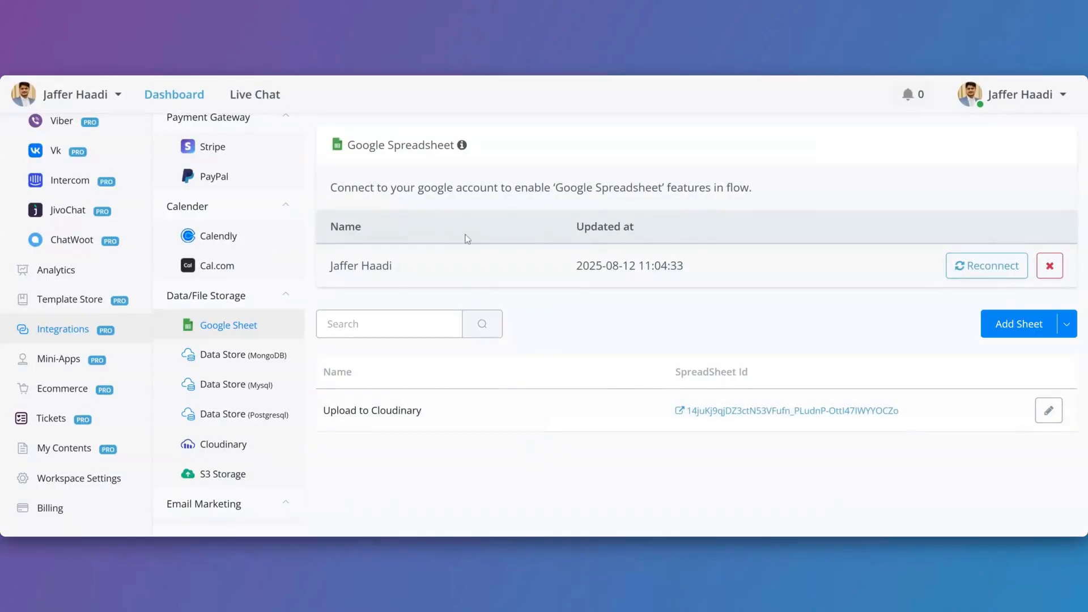
drag(333, 265, 473, 275)
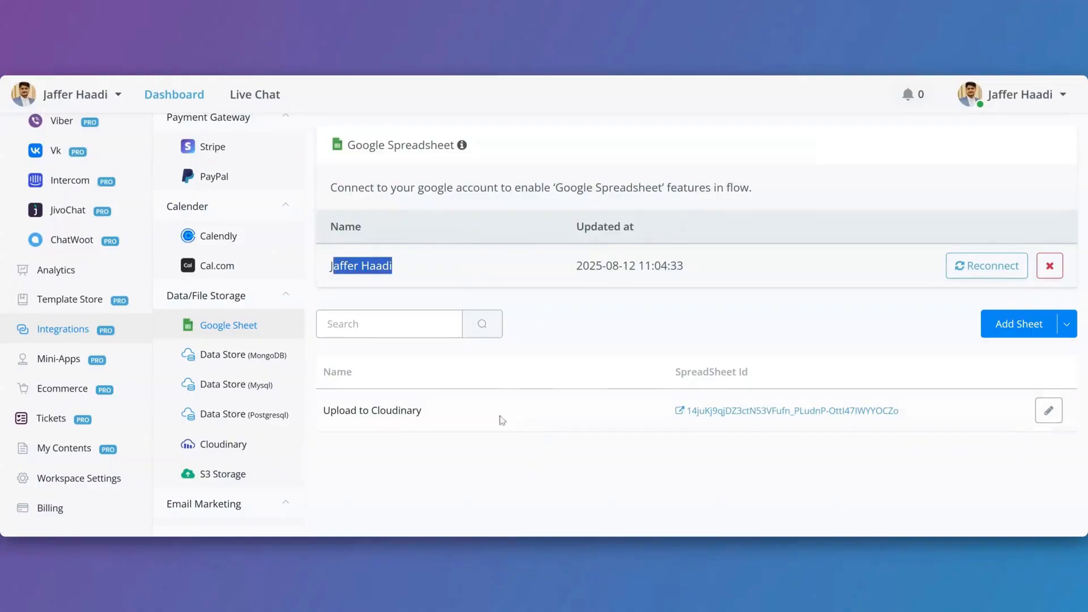
click(466, 415)
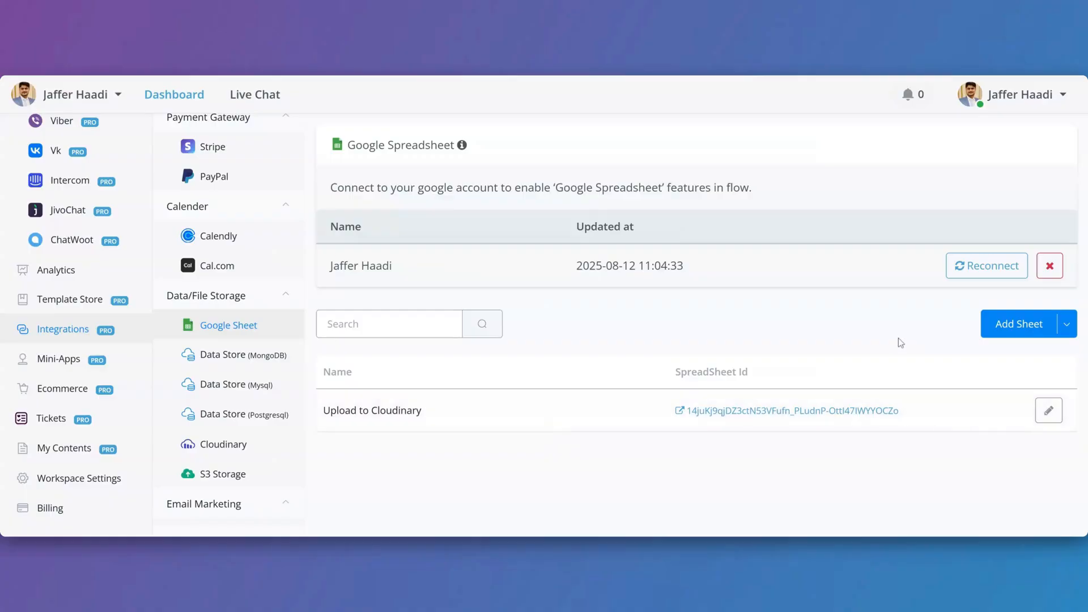
- Search the Google account's spreadsheets by the owner's name and add the owner's Testing Sheet to the integration
click(1019, 324)
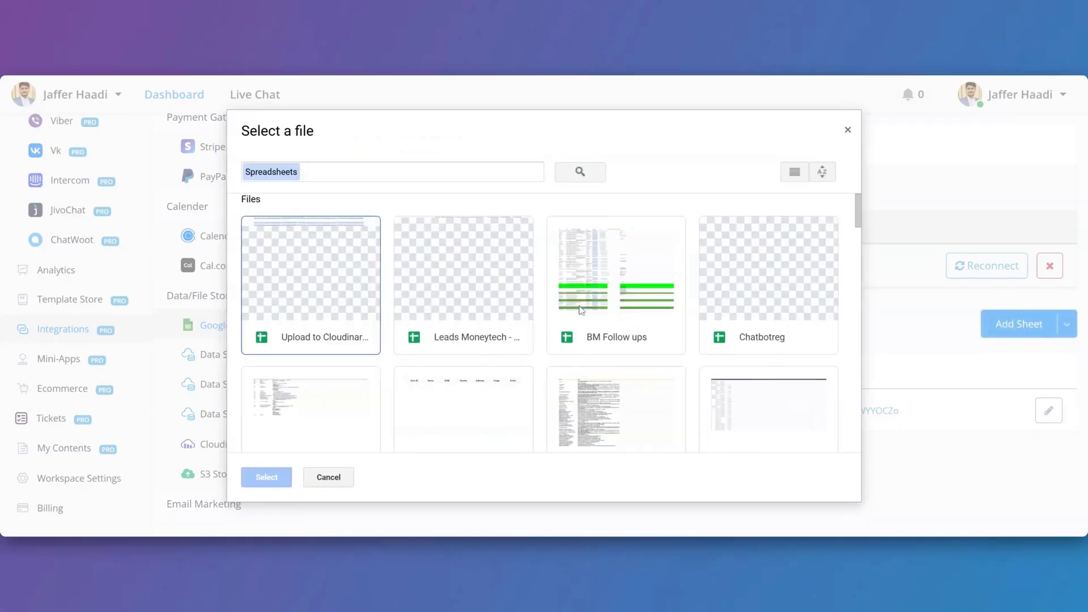
click(305, 172)
text(haadi)
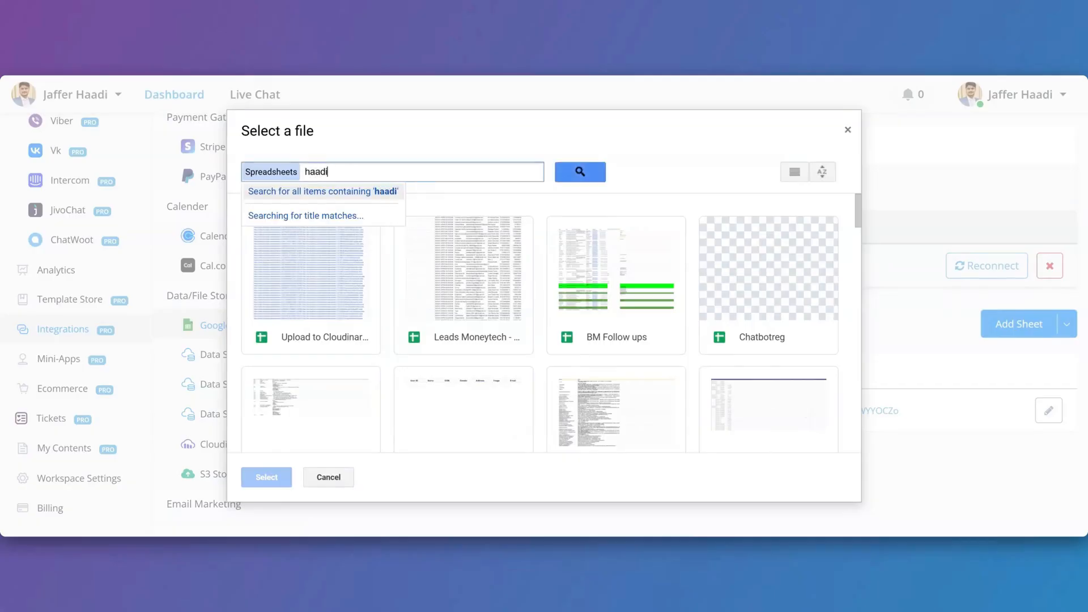
key(Return)
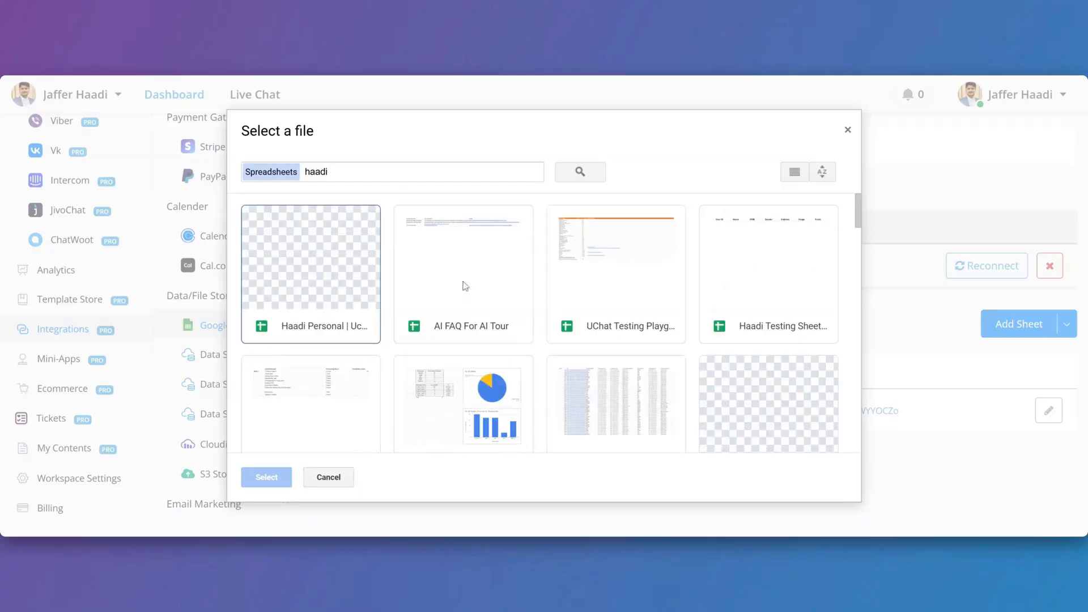
click(736, 297)
click(266, 477)
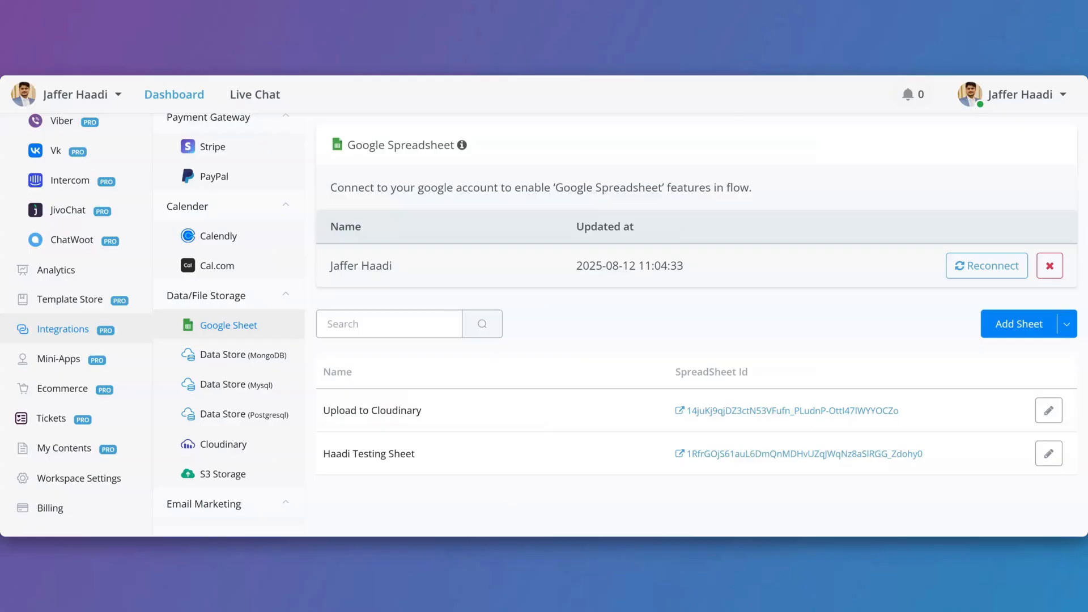
click(1067, 332)
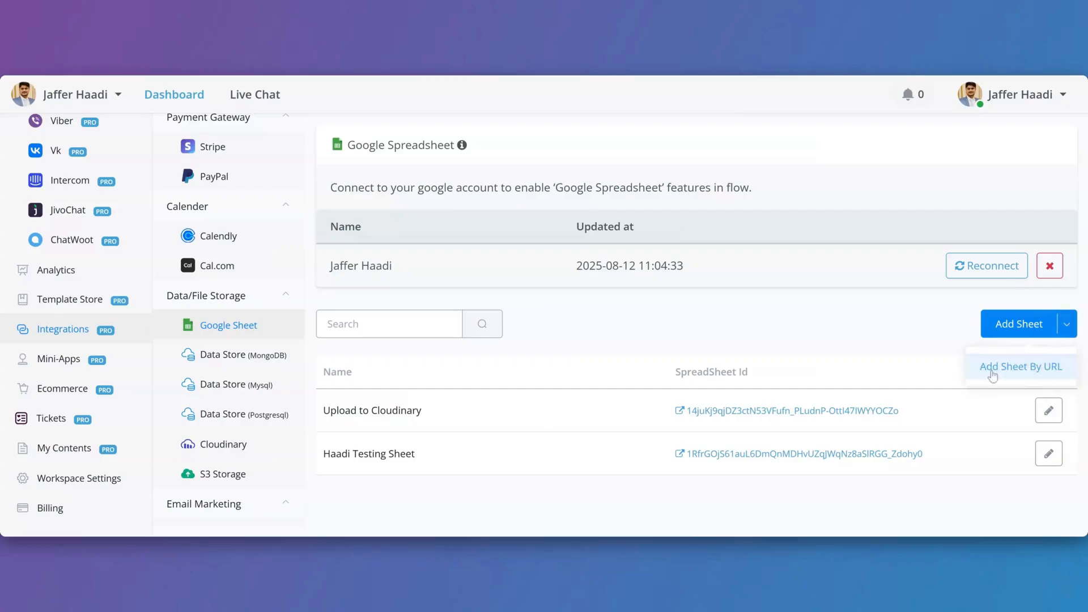
click(1013, 369)
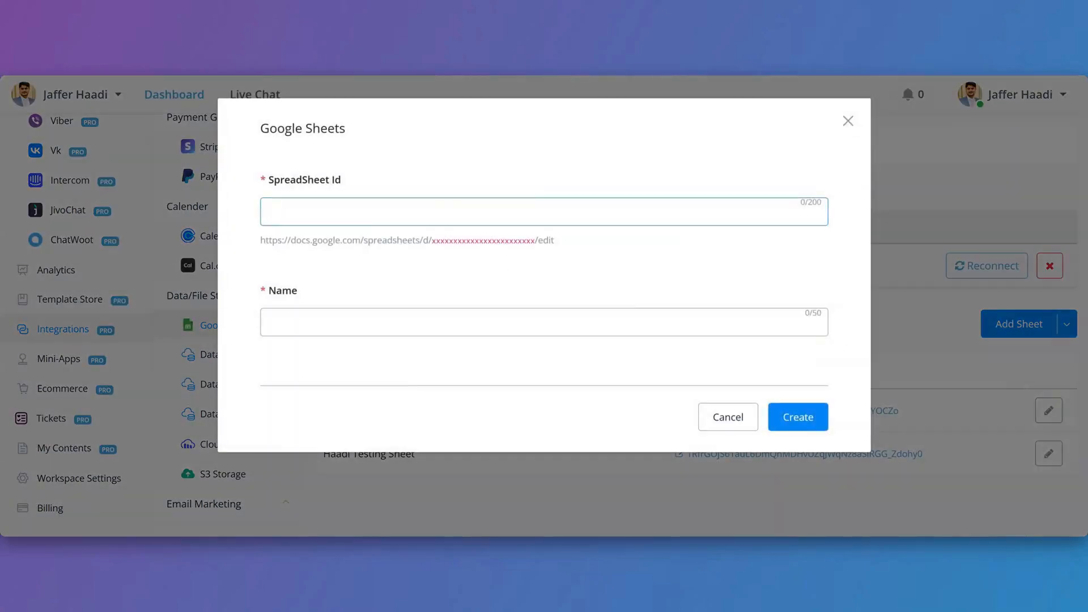
click(342, 315)
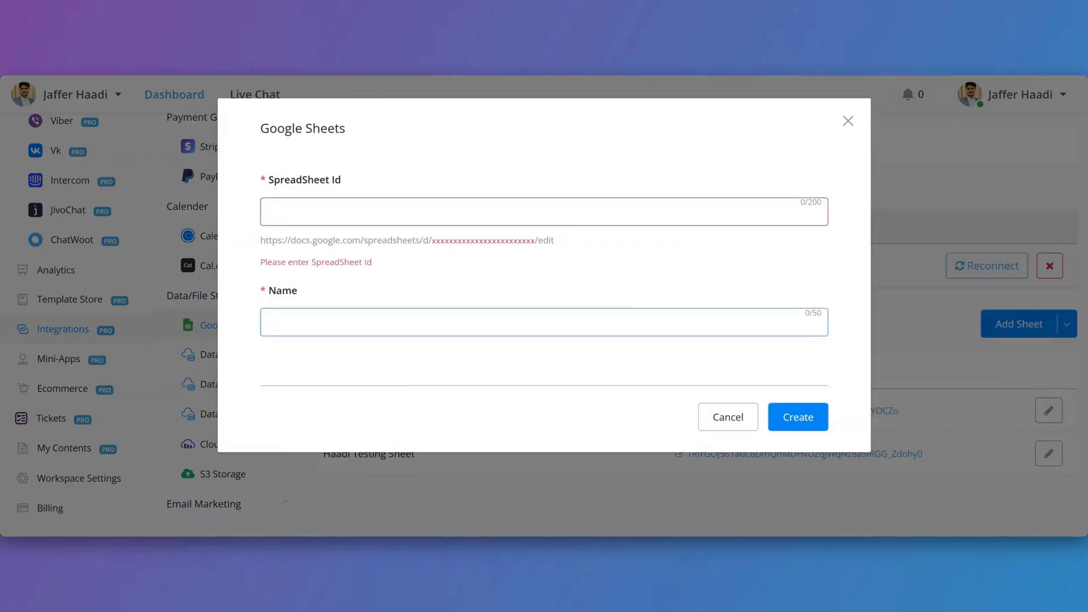
click(743, 416)
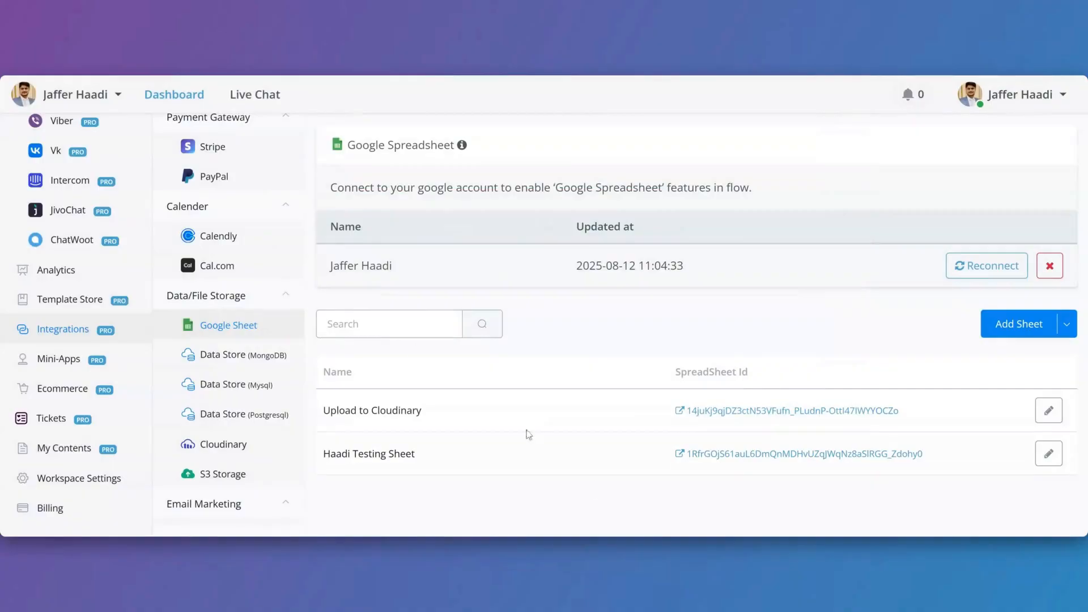
- Open the UChat 101 Mondays sub flow of the Omni Bot from the folder of the same name
scroll(96, 245, up, 8)
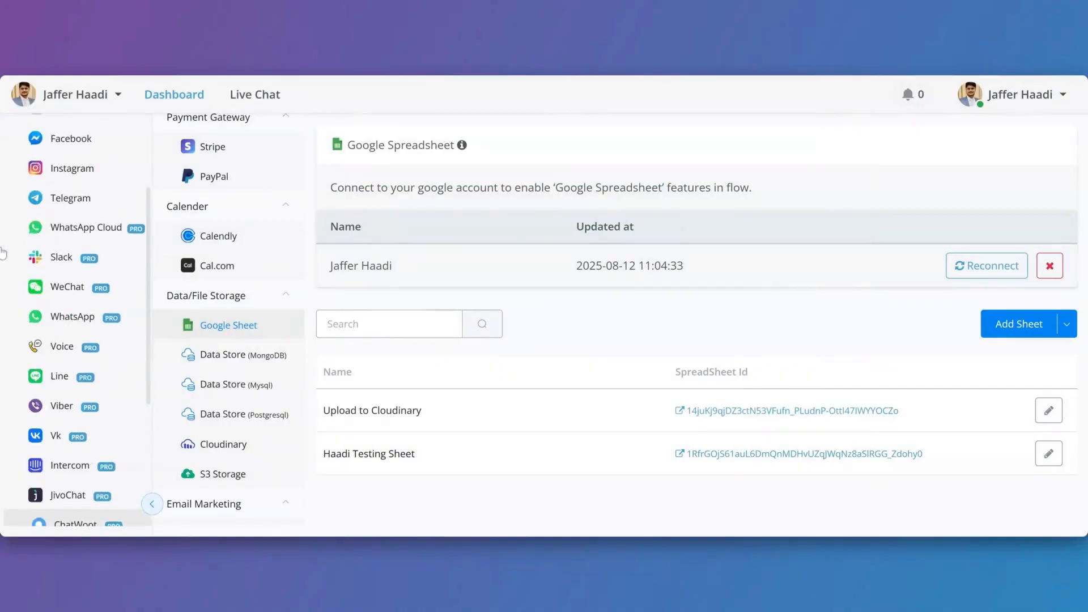
click(65, 159)
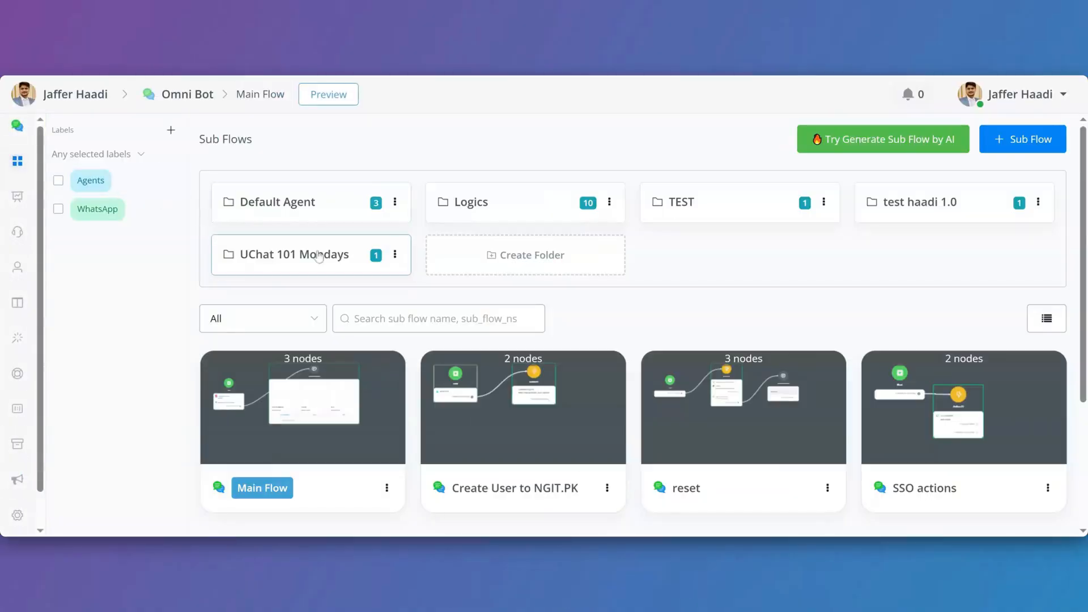
click(319, 255)
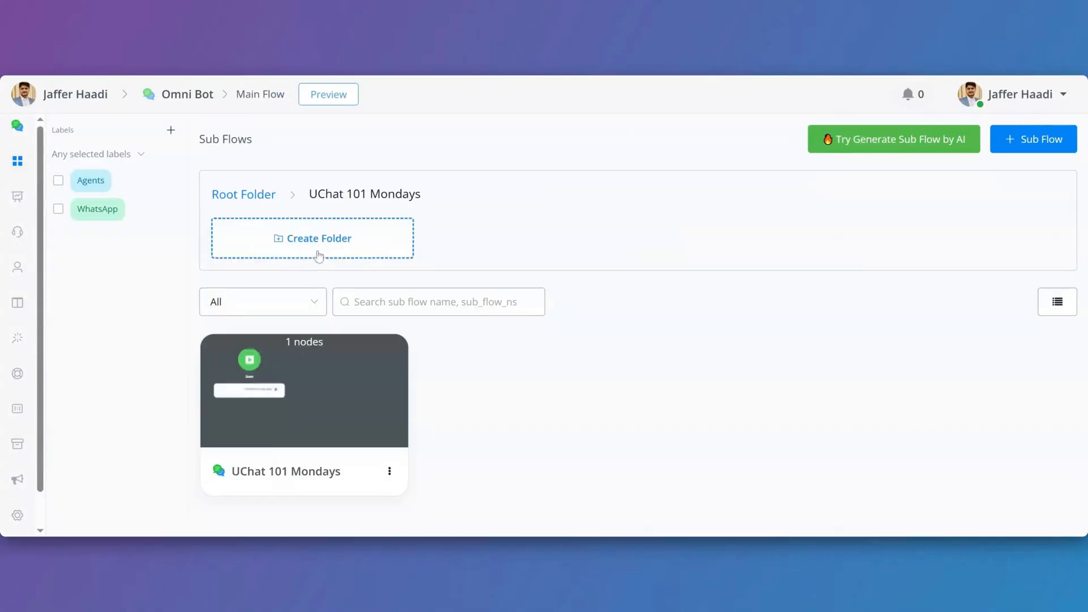
click(374, 403)
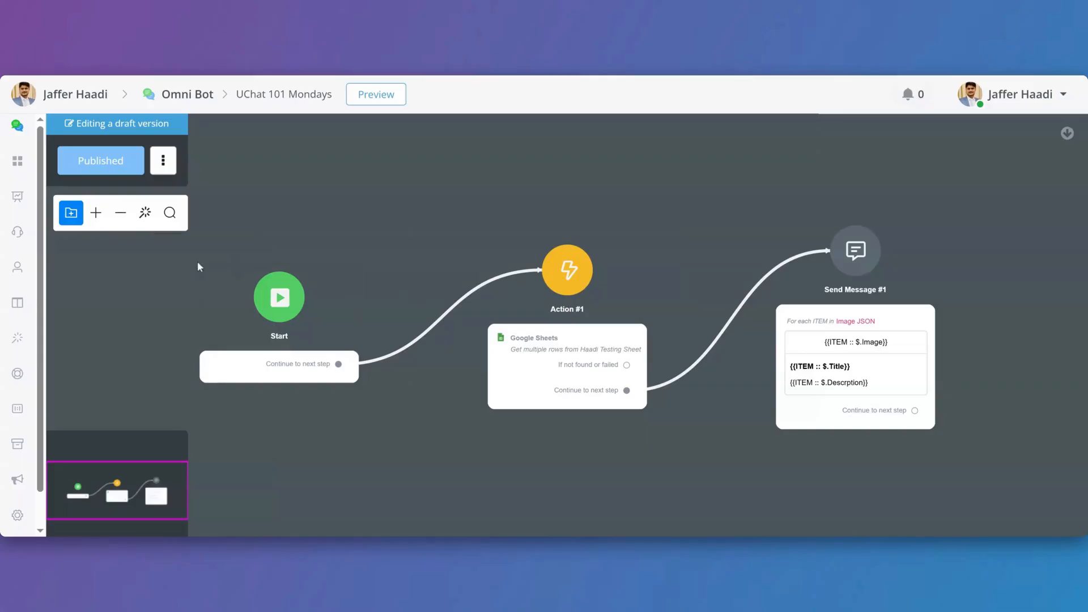
- Add a new Action step in an empty area of the flow and give it a Google Sheets integration action
click(96, 212)
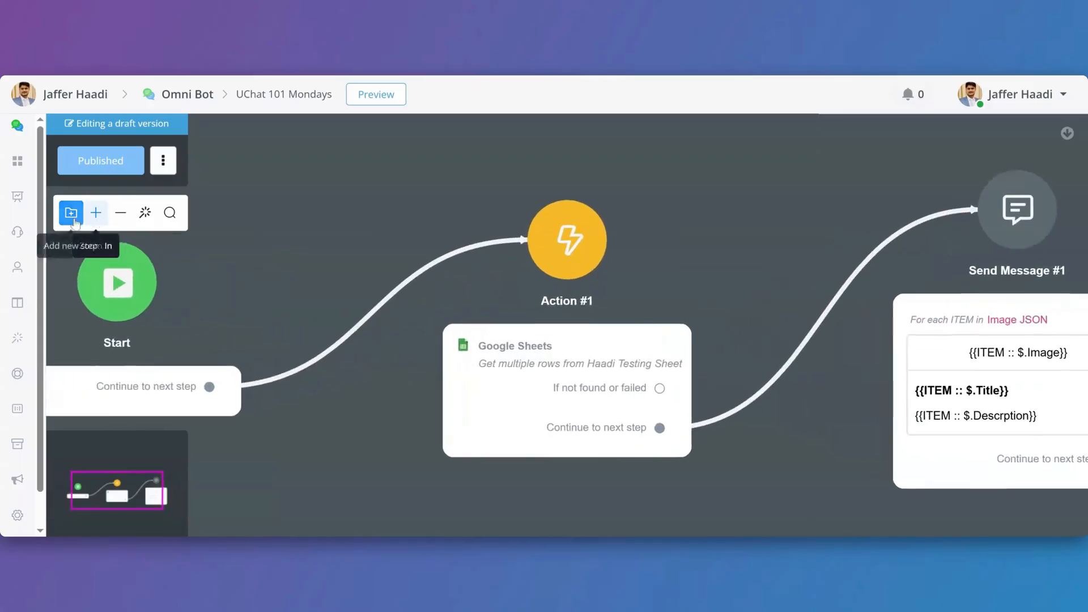
click(71, 212)
click(147, 329)
click(391, 246)
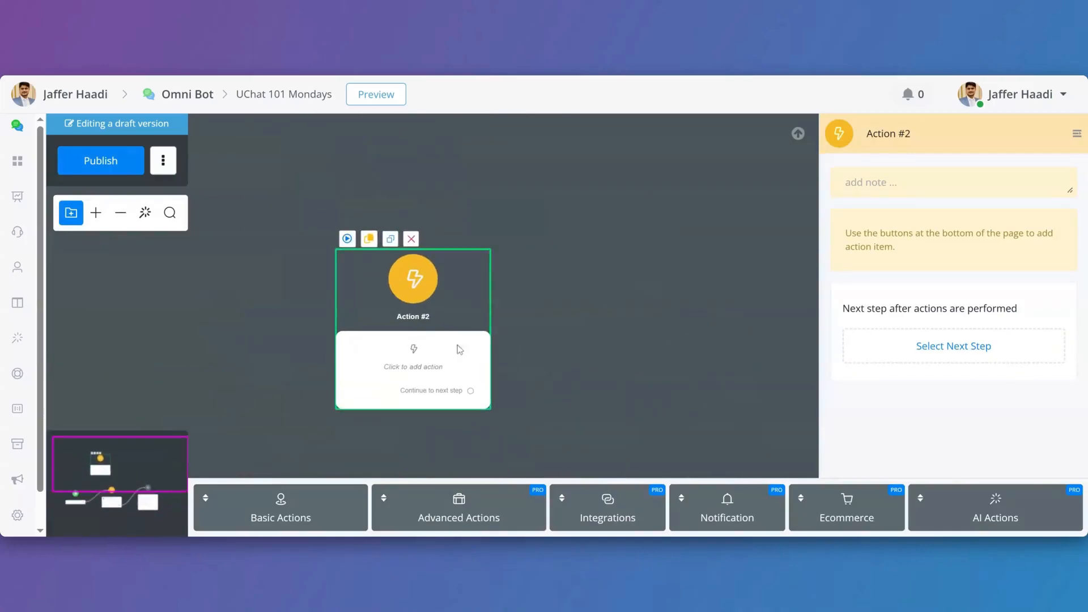
click(620, 525)
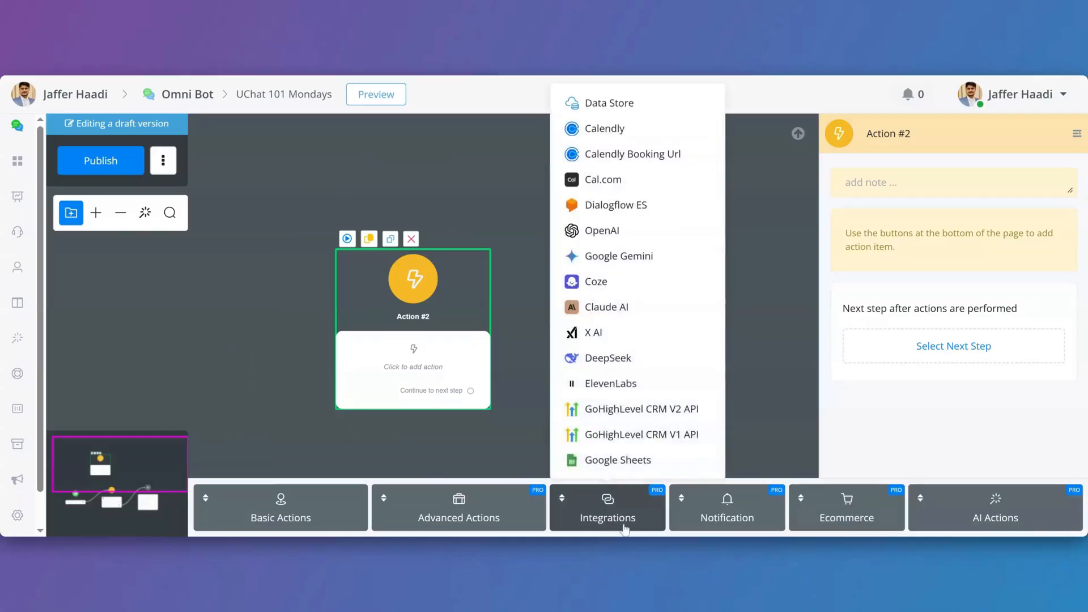
click(623, 459)
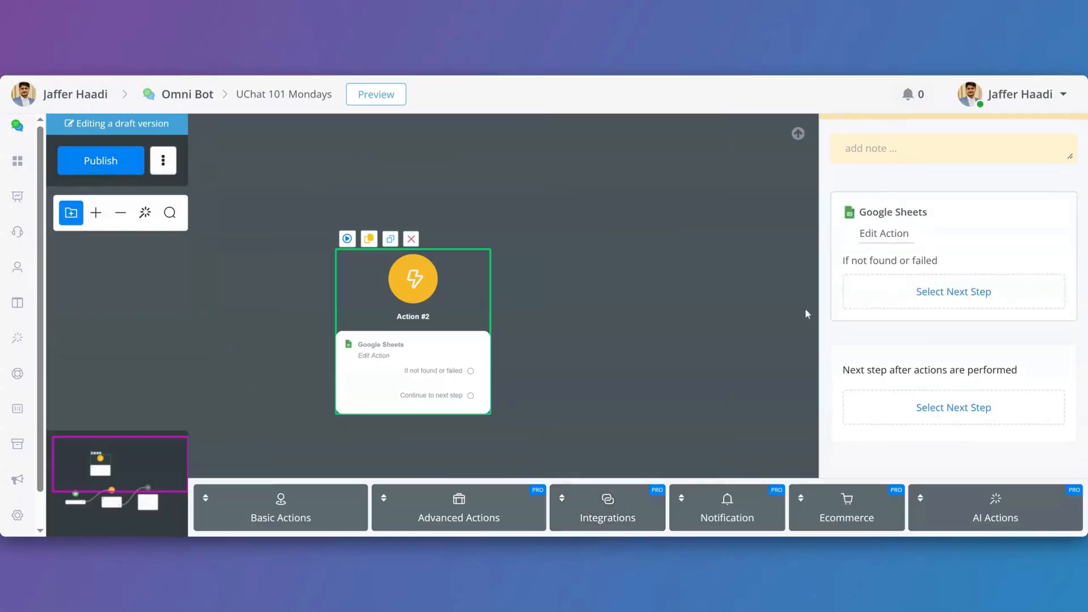
- Edit the new Google Sheets action, review the available operations and choose Insert Row
click(883, 234)
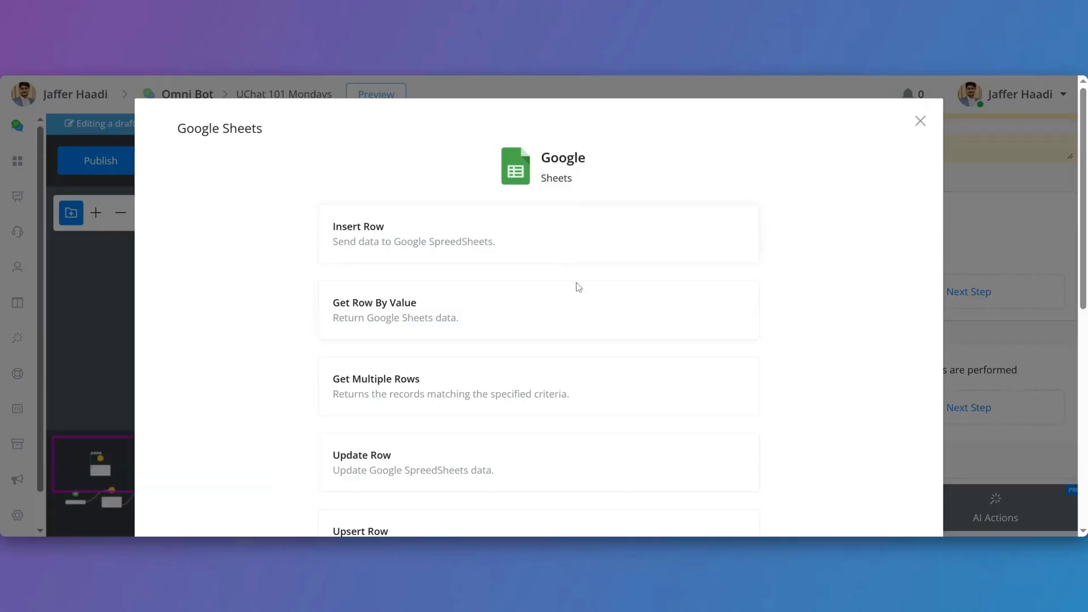
scroll(597, 305, down, 1)
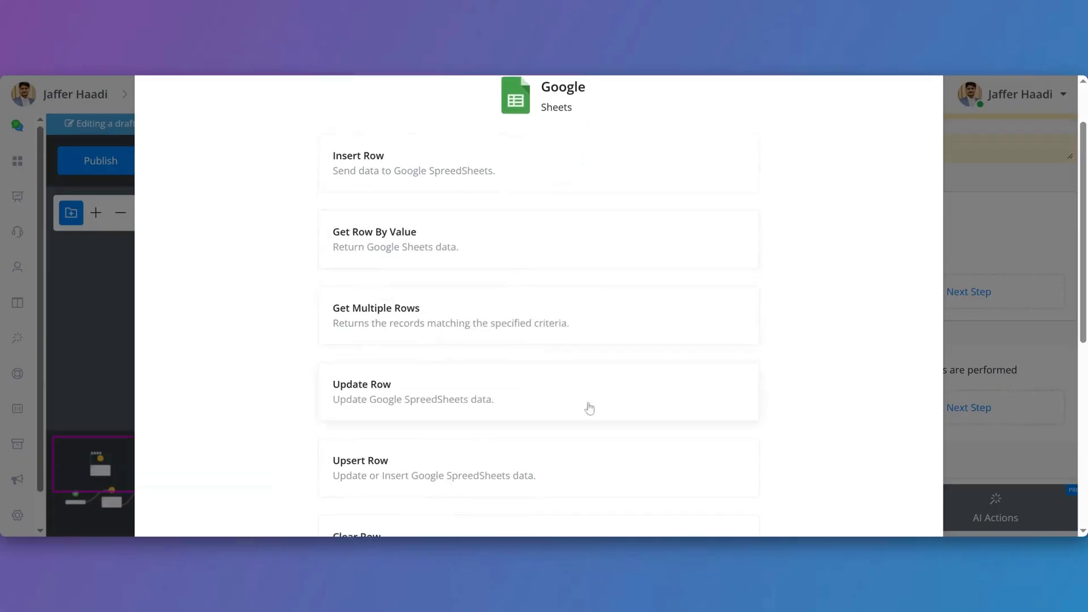
scroll(588, 402, down, 1)
scroll(579, 390, down, 3)
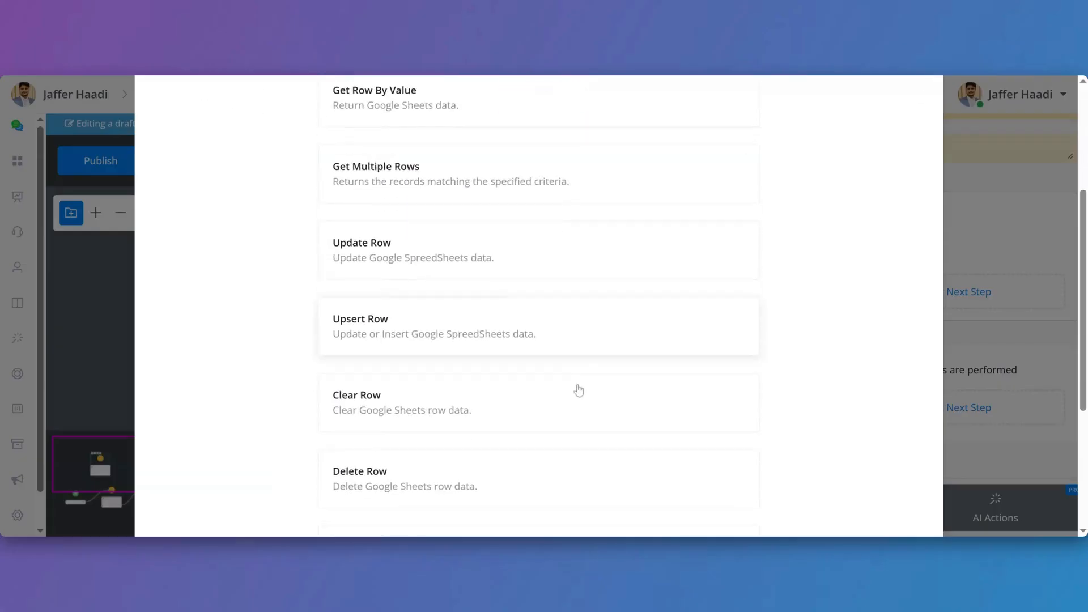
scroll(546, 381, up, 4)
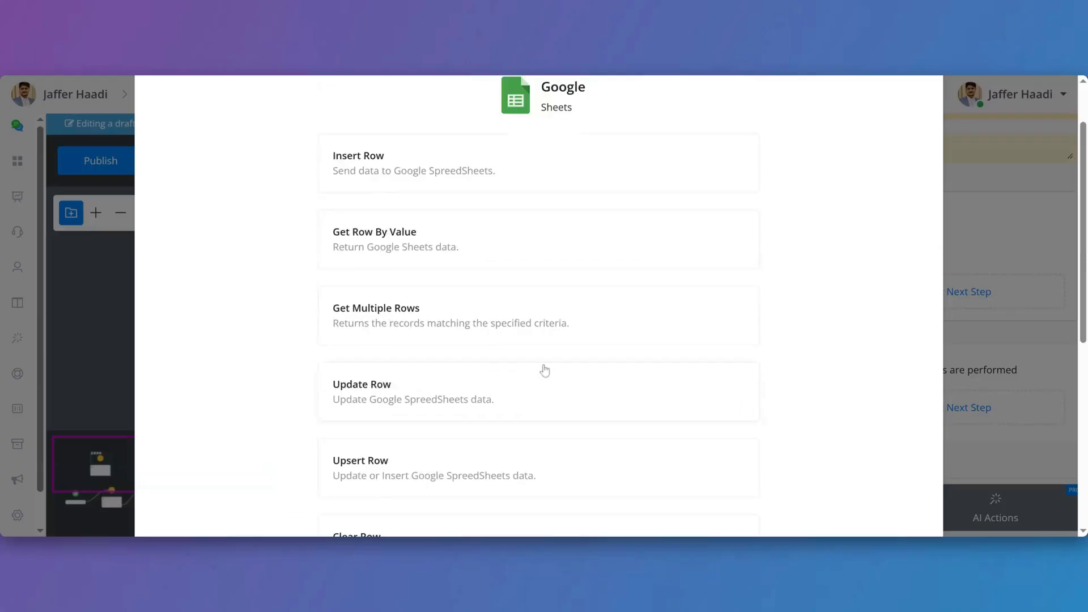
click(386, 181)
- Set the owner's Testing Sheet as the spreadsheet for the inserted row, refresh the worksheet list and select the Form worksheet
click(356, 284)
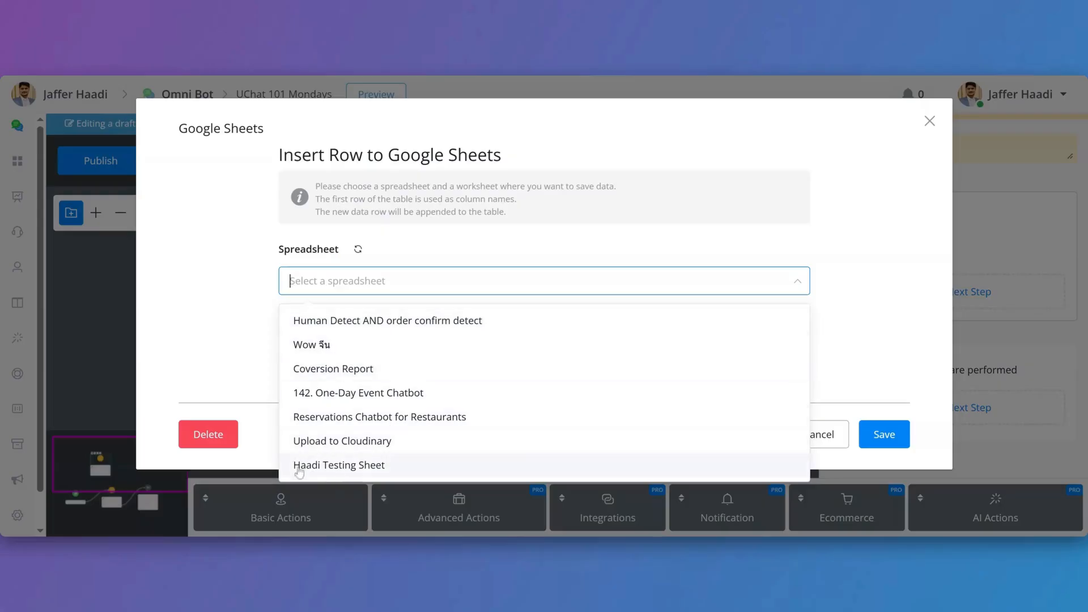
click(362, 466)
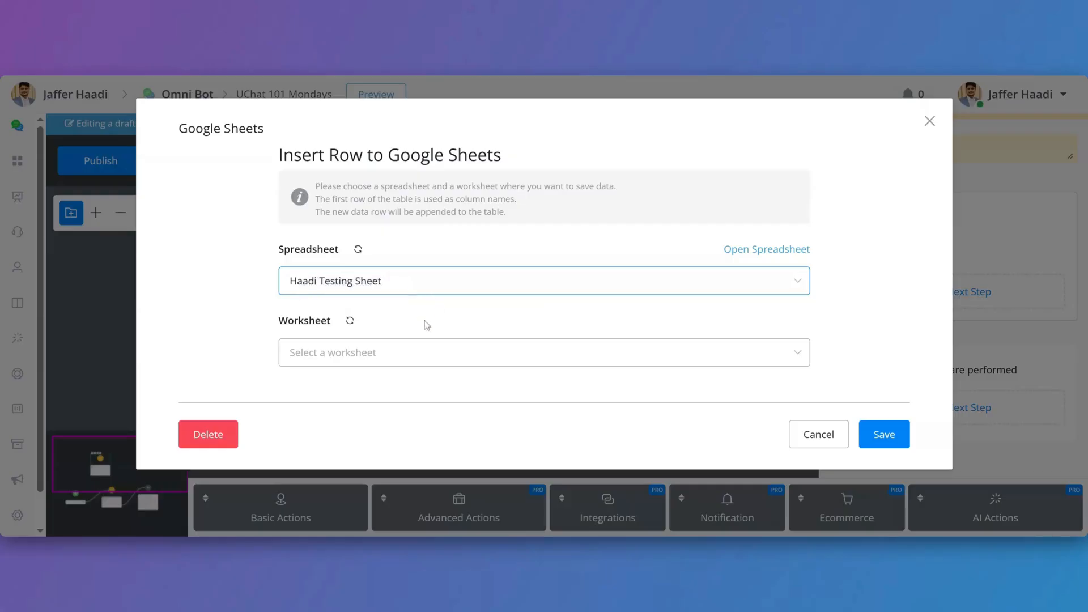
click(349, 322)
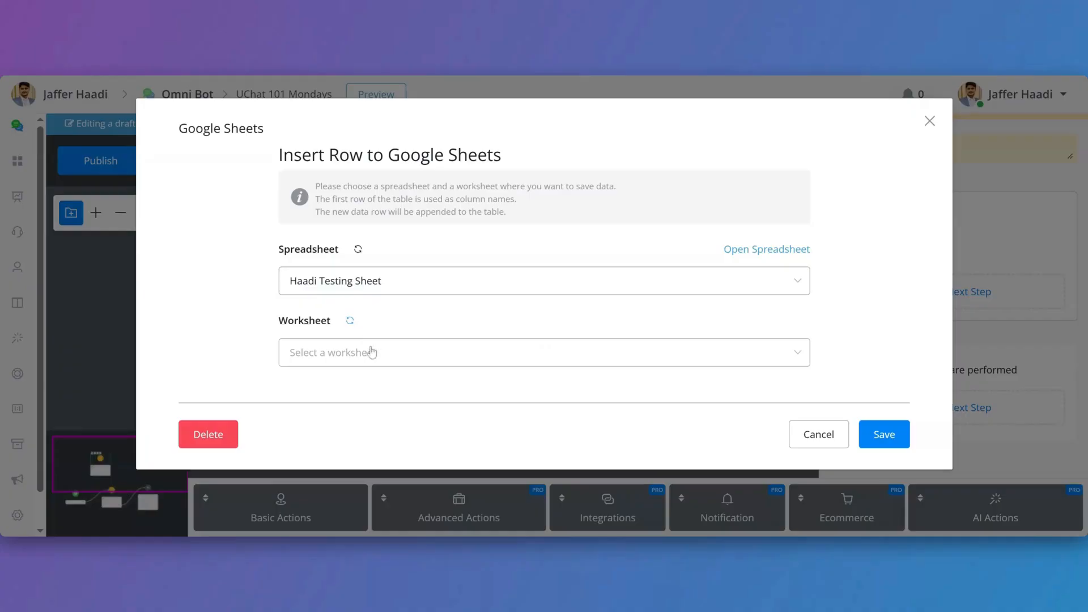
click(369, 351)
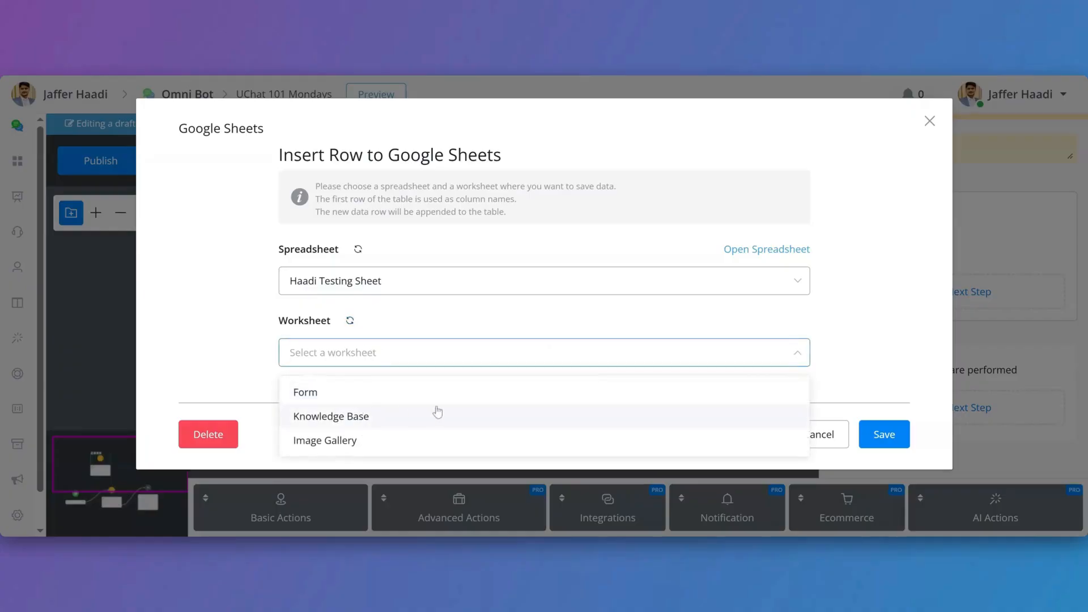
click(329, 398)
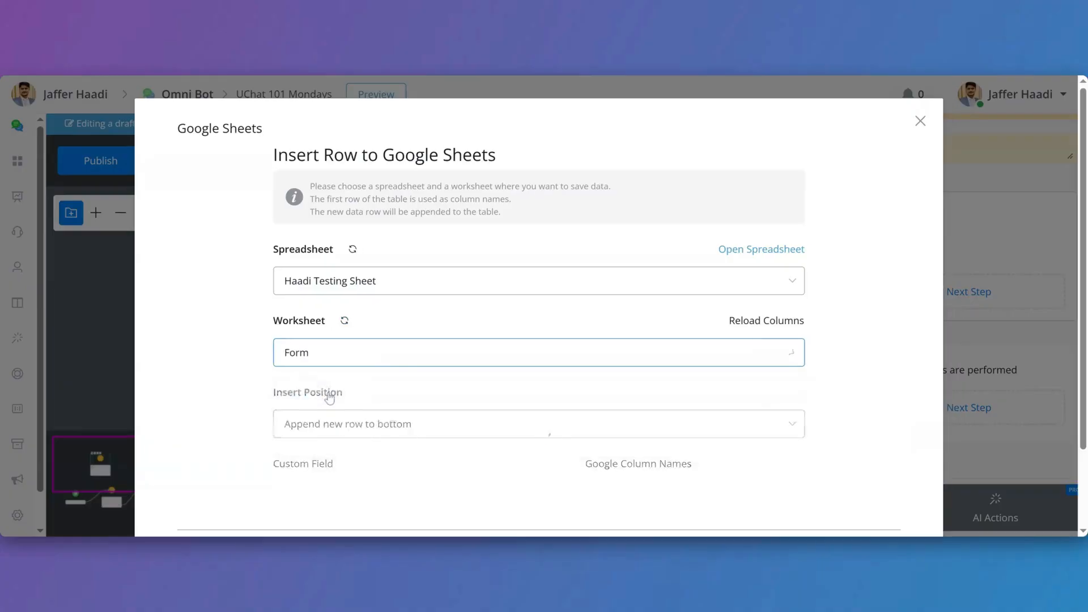
scroll(361, 348, down, 1)
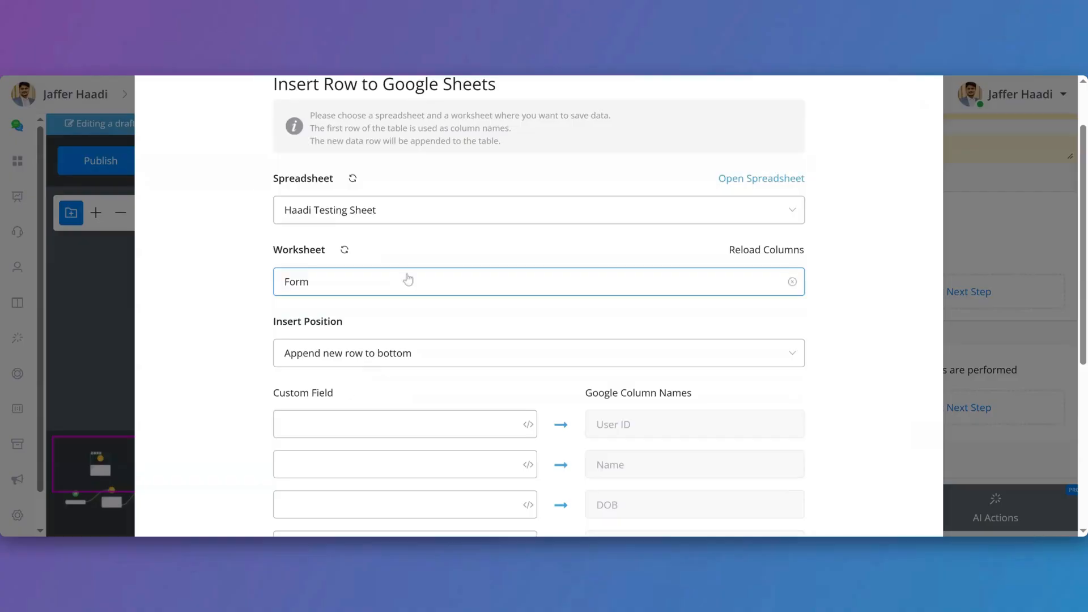
scroll(406, 277, down, 2)
scroll(363, 309, down, 2)
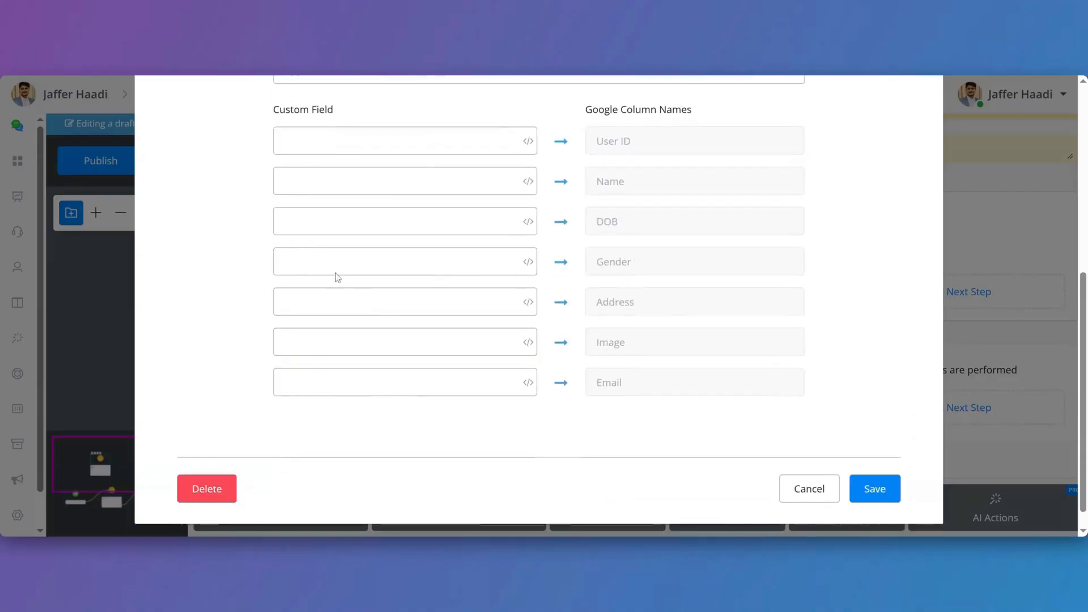
- Review the custom field to Google column mapping and the system fields available for the User ID column
scroll(699, 282, up, 2)
scroll(615, 280, down, 2)
scroll(641, 307, up, 2)
scroll(634, 298, down, 1)
click(406, 221)
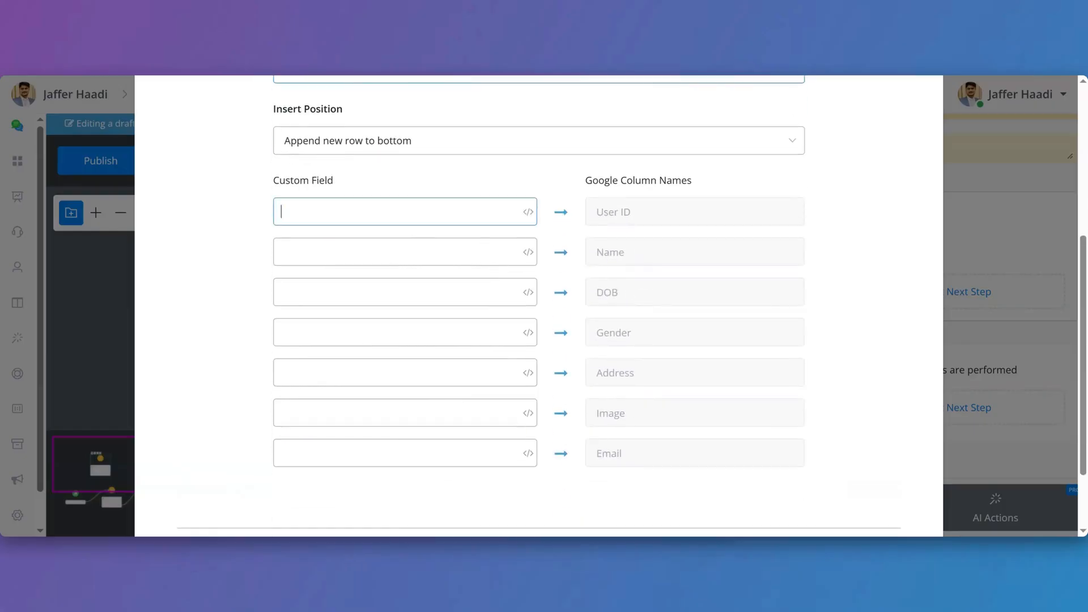
click(528, 211)
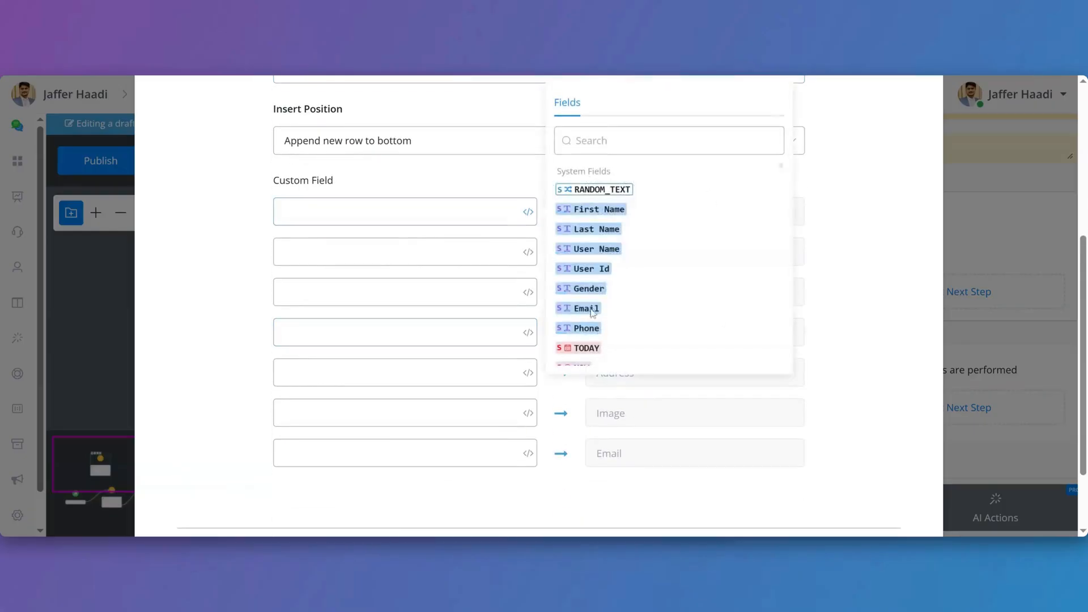
scroll(617, 251, down, 3)
scroll(752, 272, up, 3)
click(475, 189)
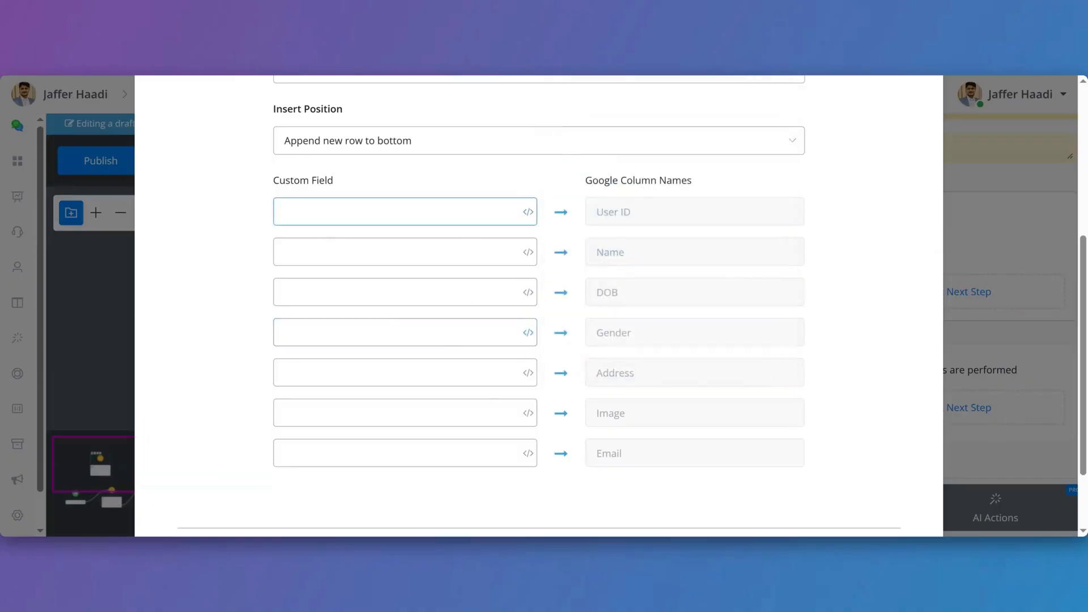
- Look further through the system fields offered for the User ID column and close the Insert Row setup
click(528, 212)
scroll(605, 312, down, 10)
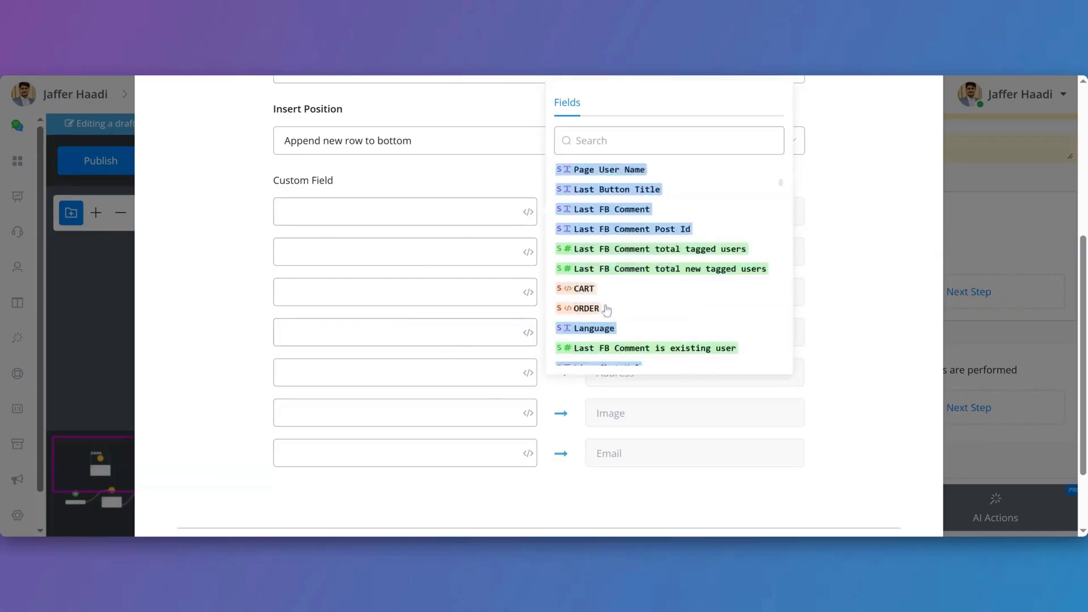
click(437, 273)
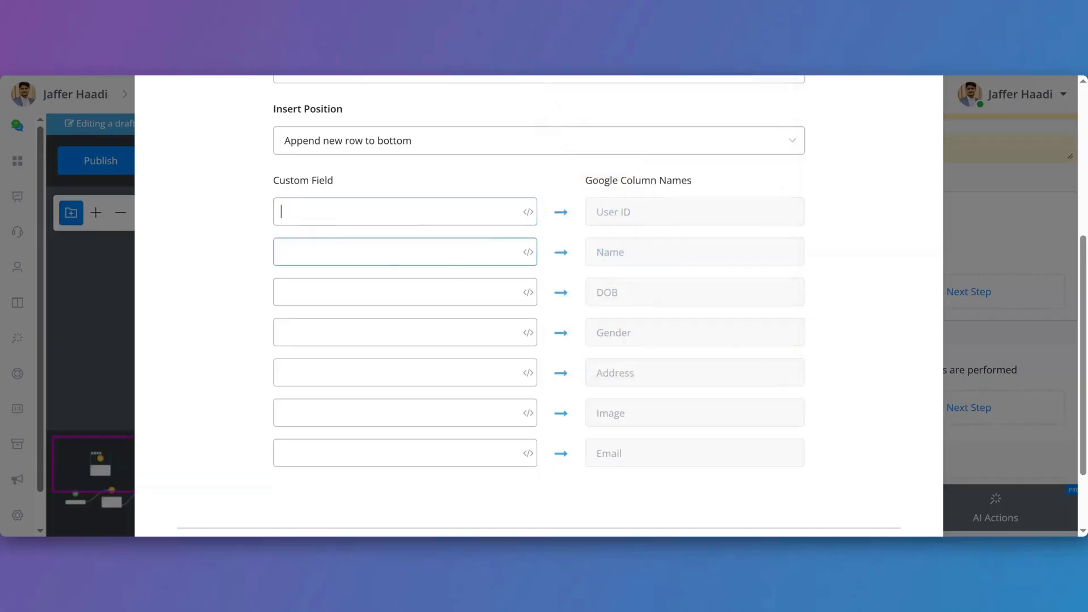
scroll(709, 274, up, 5)
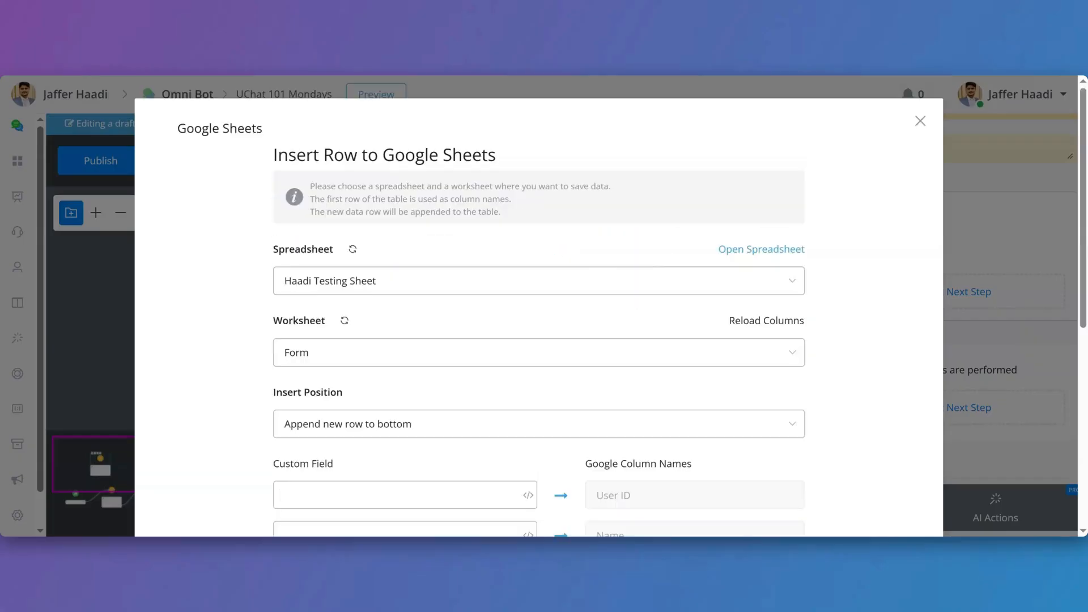
click(921, 121)
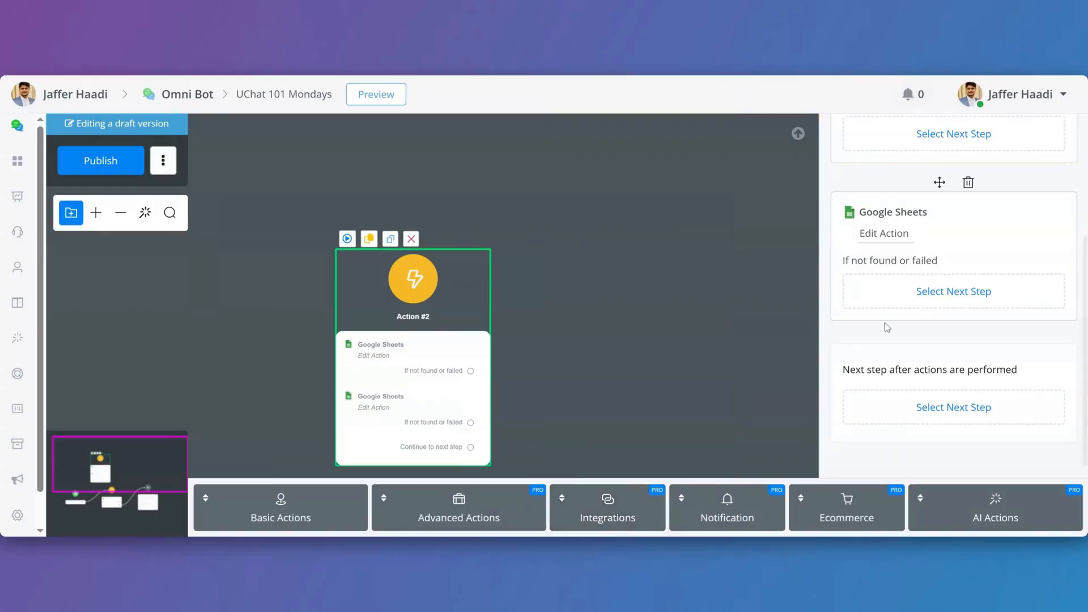
- Set the lower Google Sheets action to Get Multiple Rows from the Knowledge Base worksheet of the owner's Testing Sheet
click(886, 234)
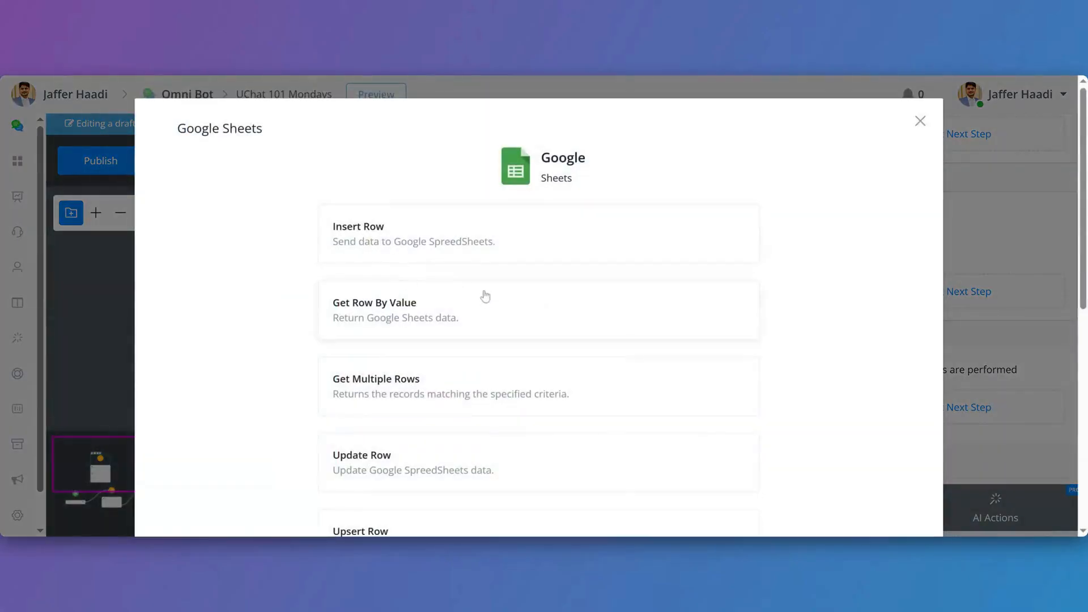
click(410, 386)
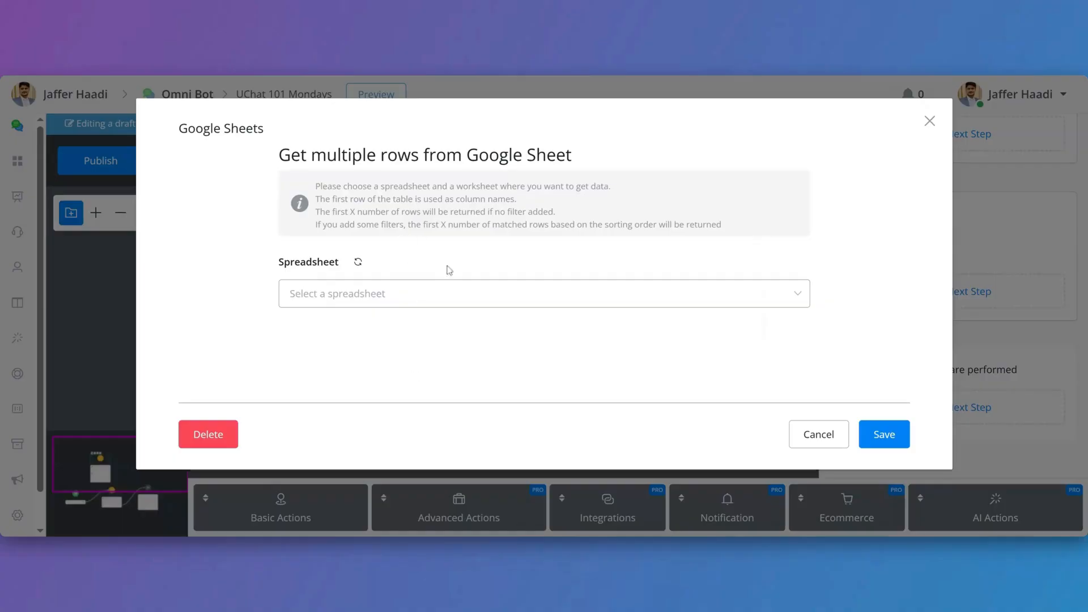
click(404, 298)
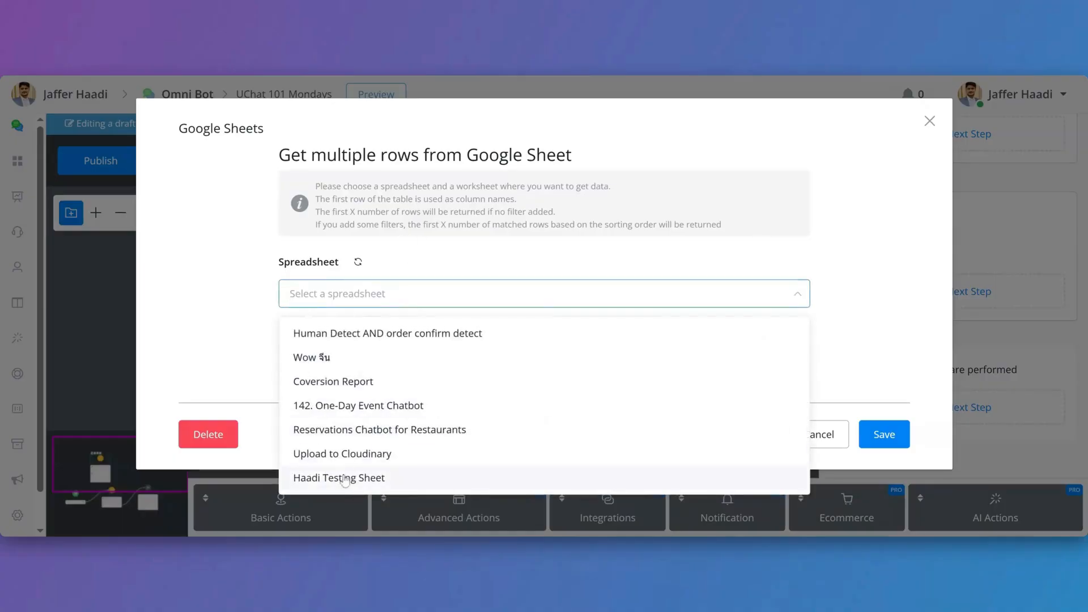
click(352, 477)
click(332, 374)
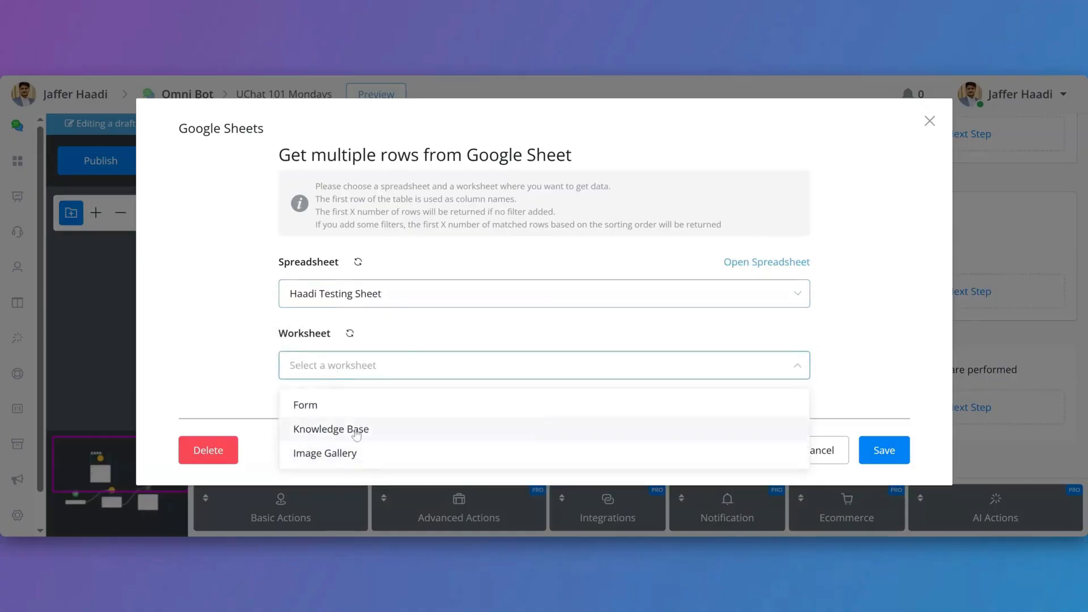
click(347, 430)
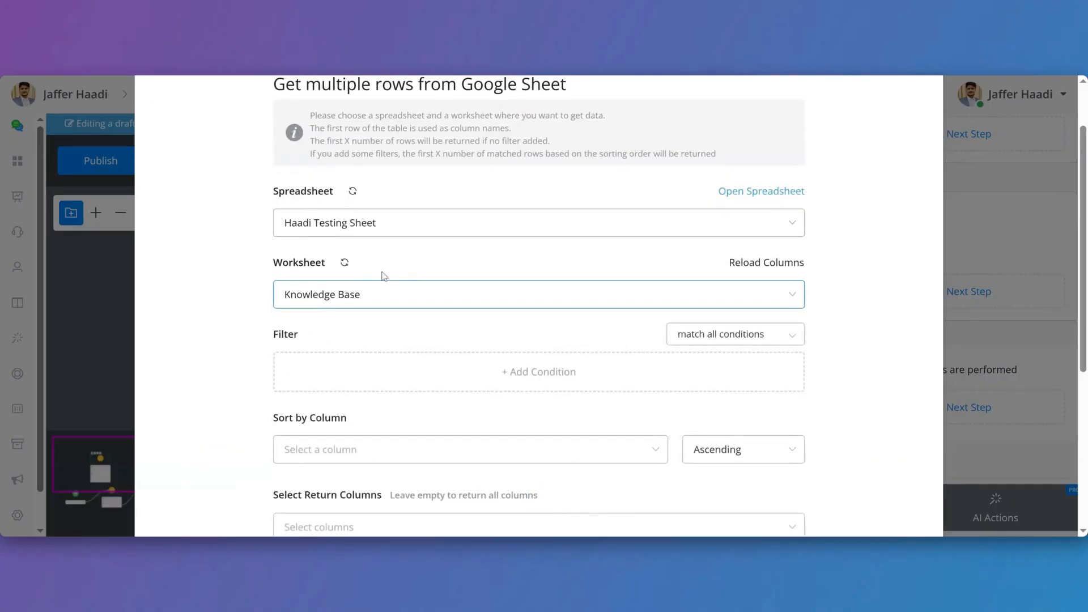
- Review the Get Multiple Rows options, preview the unfiltered matched rows of the Knowledge Base worksheet and close the preview
scroll(384, 276, down, 3)
scroll(567, 295, up, 3)
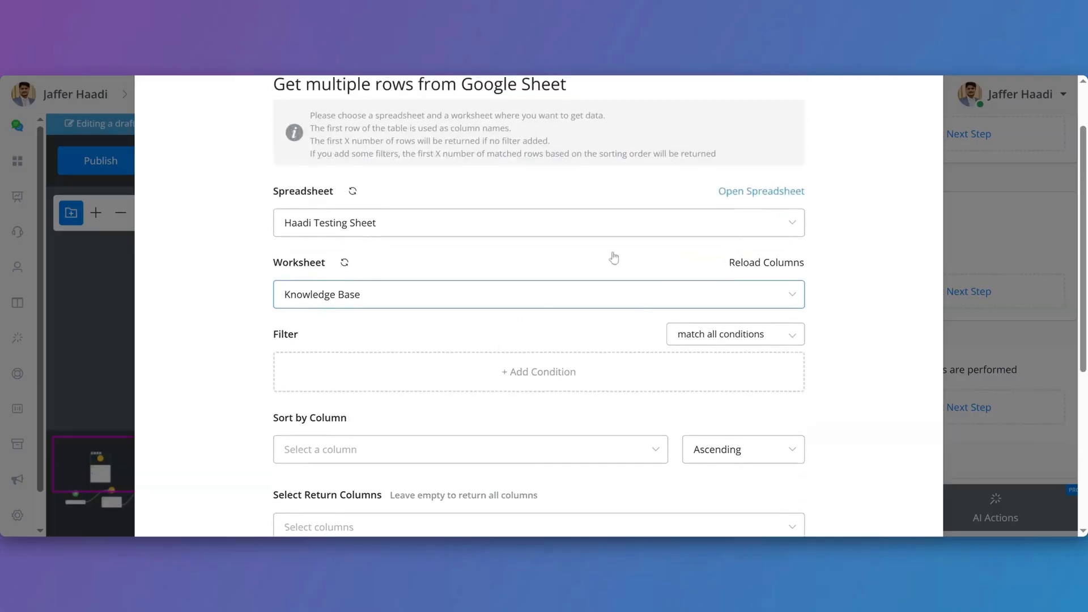
scroll(561, 328, down, 3)
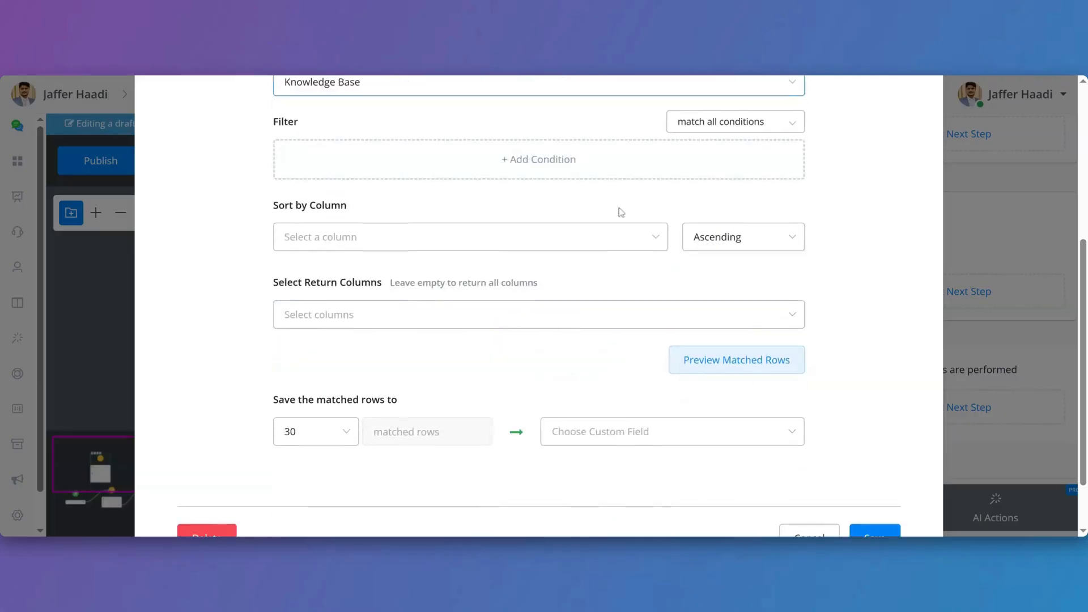
scroll(555, 295, up, 1)
click(731, 431)
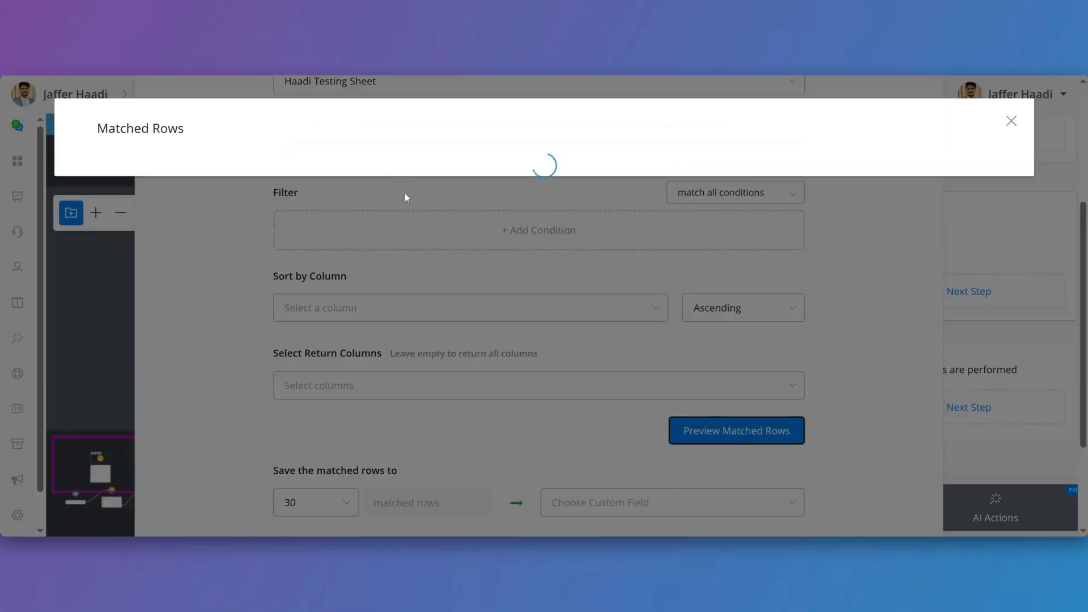
scroll(567, 312, down, 3)
scroll(693, 227, up, 3)
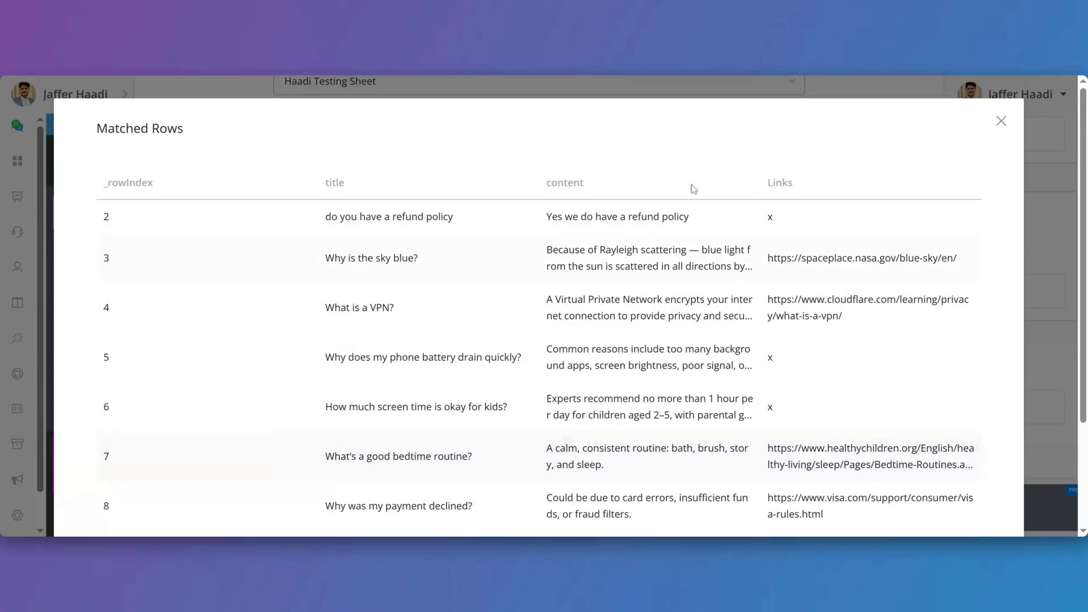
click(1001, 121)
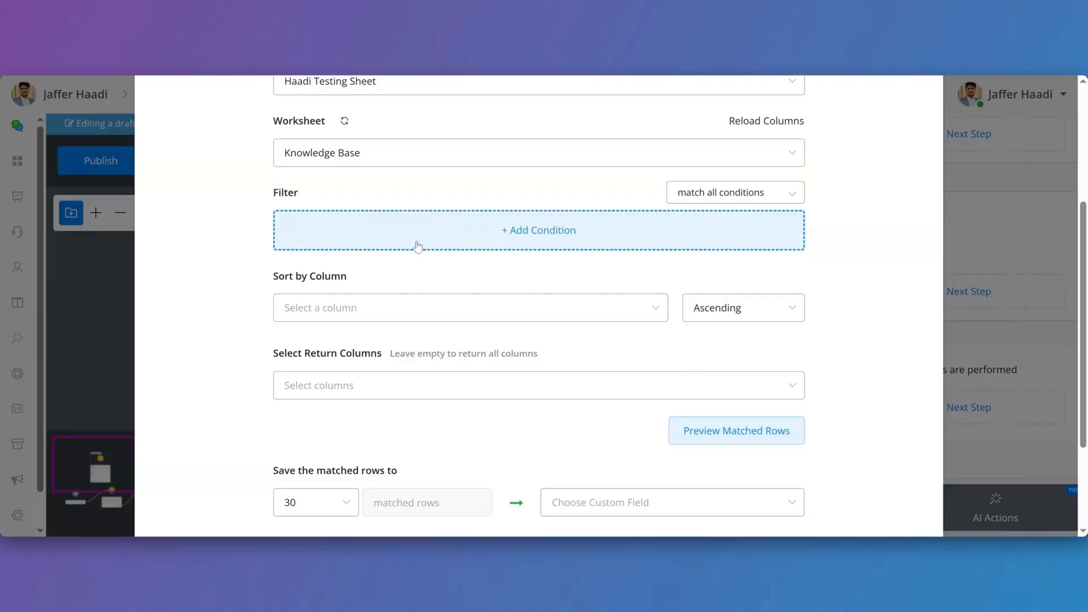
- Add a filter condition requiring the title column to be the Last Text Input system field and save it
click(513, 245)
click(449, 179)
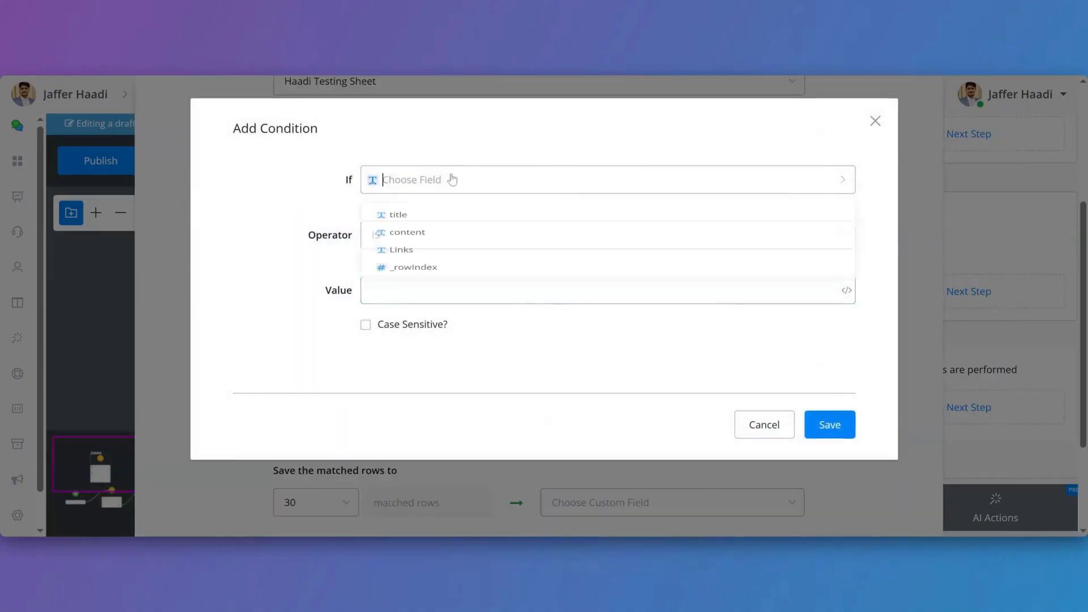
click(457, 216)
click(459, 299)
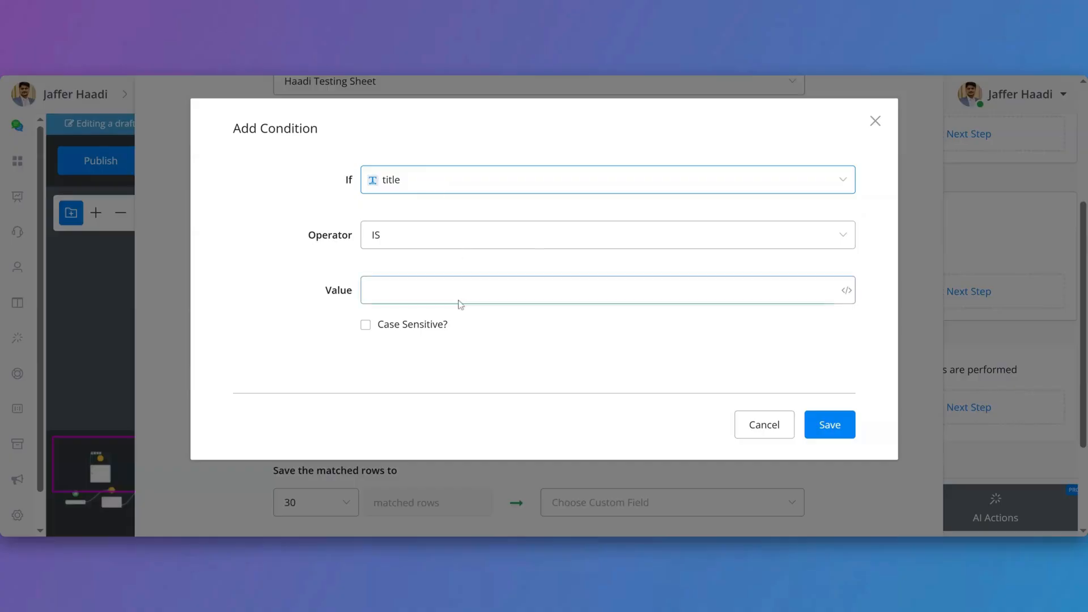
click(847, 290)
text(last)
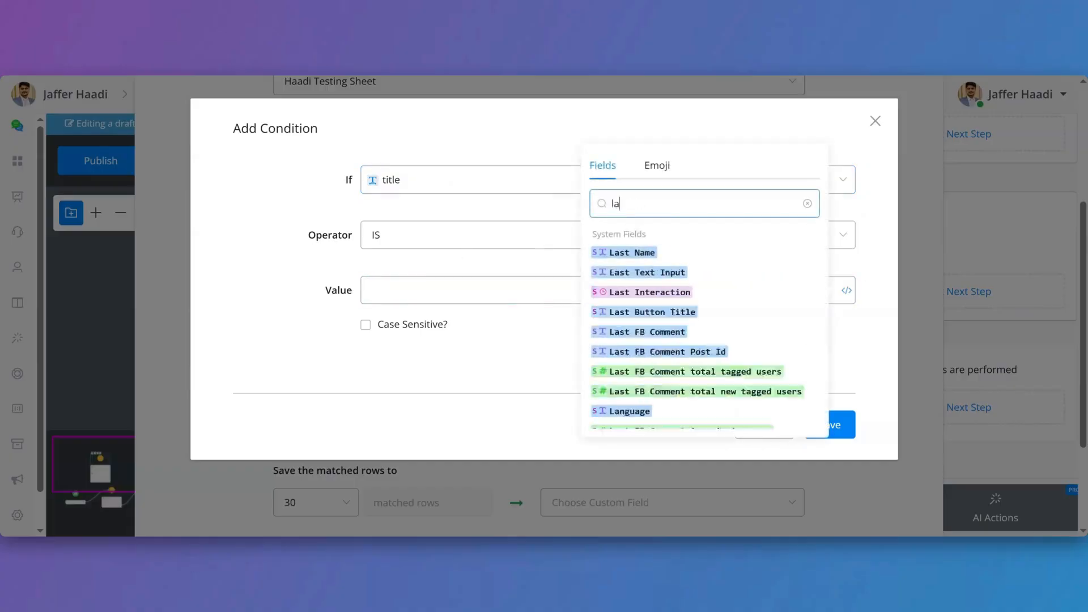
click(643, 273)
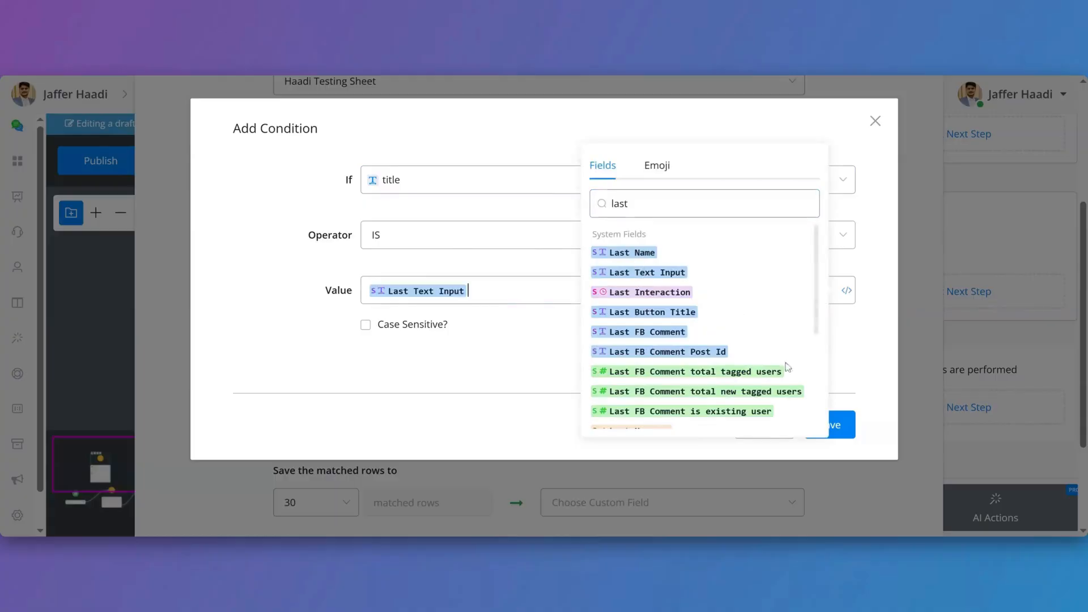
click(842, 426)
- Preview the rows matched by the Last Text Input filter twice, closing the preview each time
scroll(772, 451, down, 1)
click(713, 420)
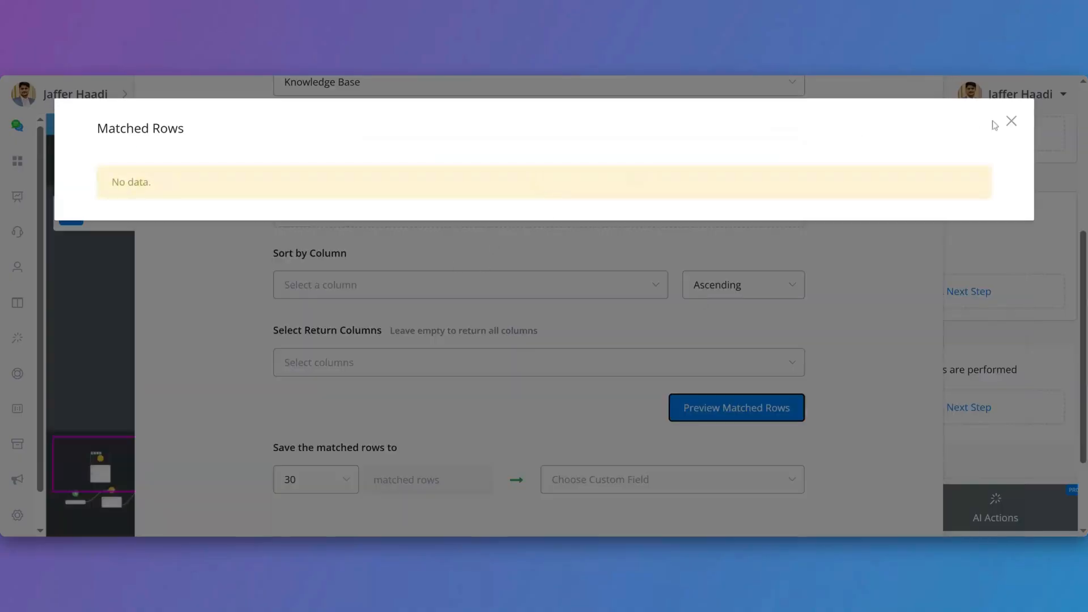
click(1010, 122)
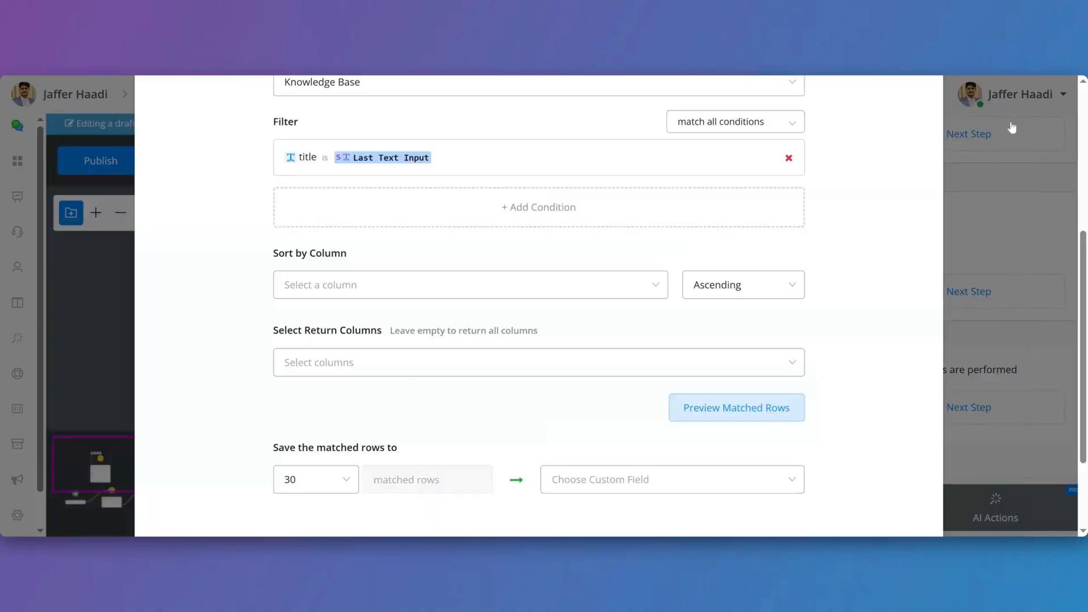
scroll(408, 272, up, 1)
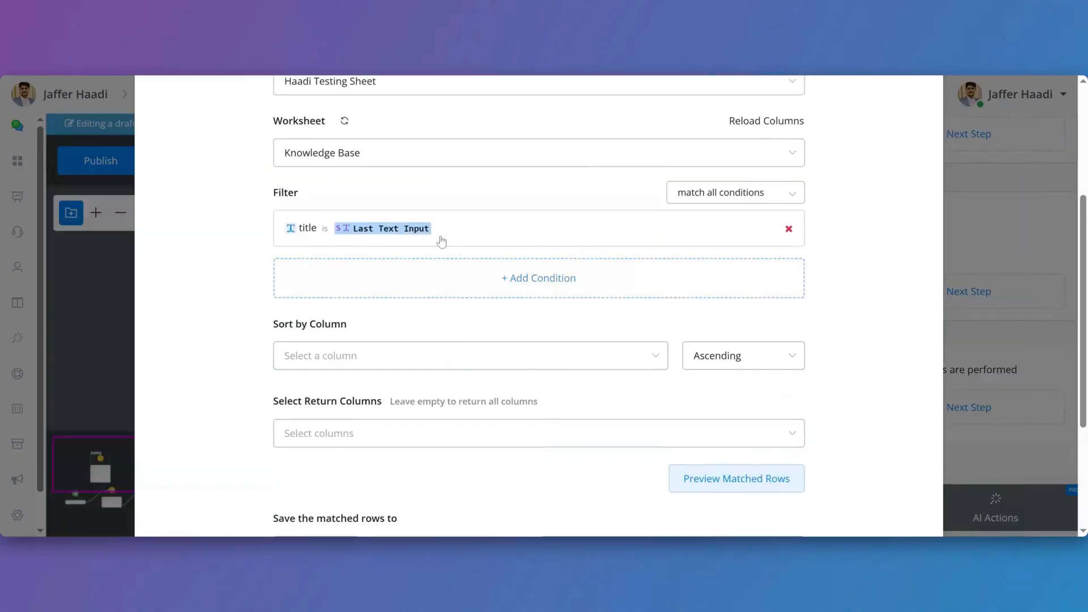
scroll(688, 317, down, 1)
click(701, 406)
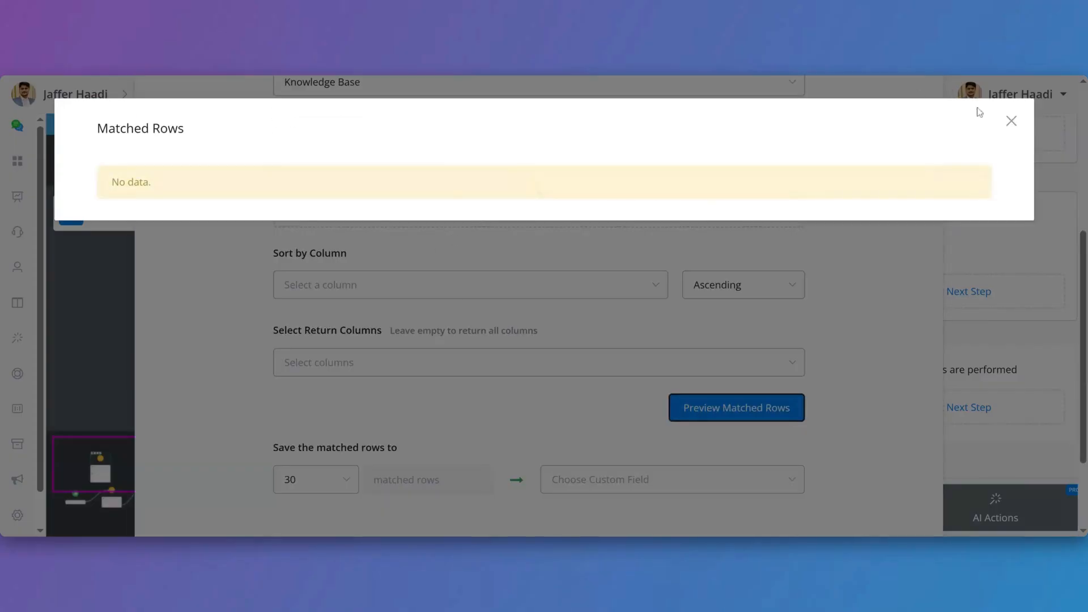
click(1010, 120)
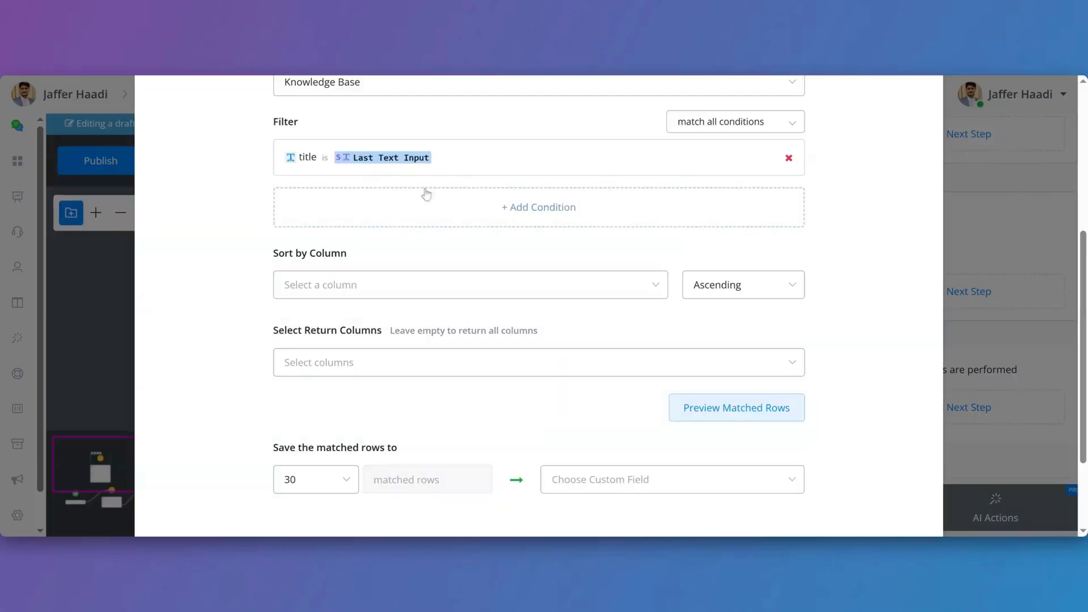
- Recheck the spreadsheet, worksheet and filter settings, then preview the matched rows once more and close the preview
scroll(575, 301, up, 2)
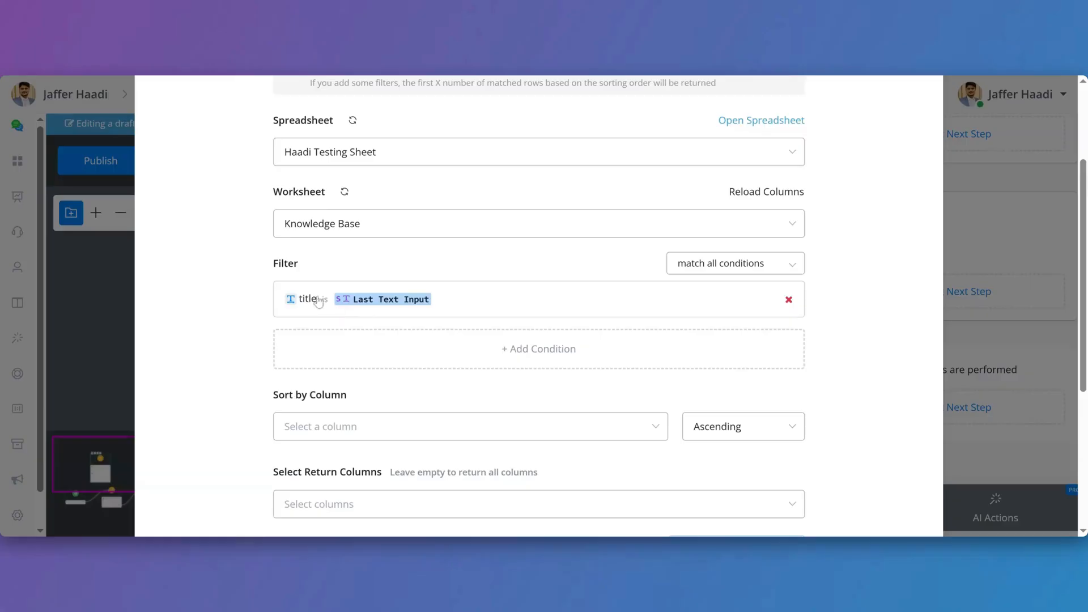
scroll(651, 462, down, 2)
scroll(549, 199, up, 3)
scroll(537, 341, down, 1)
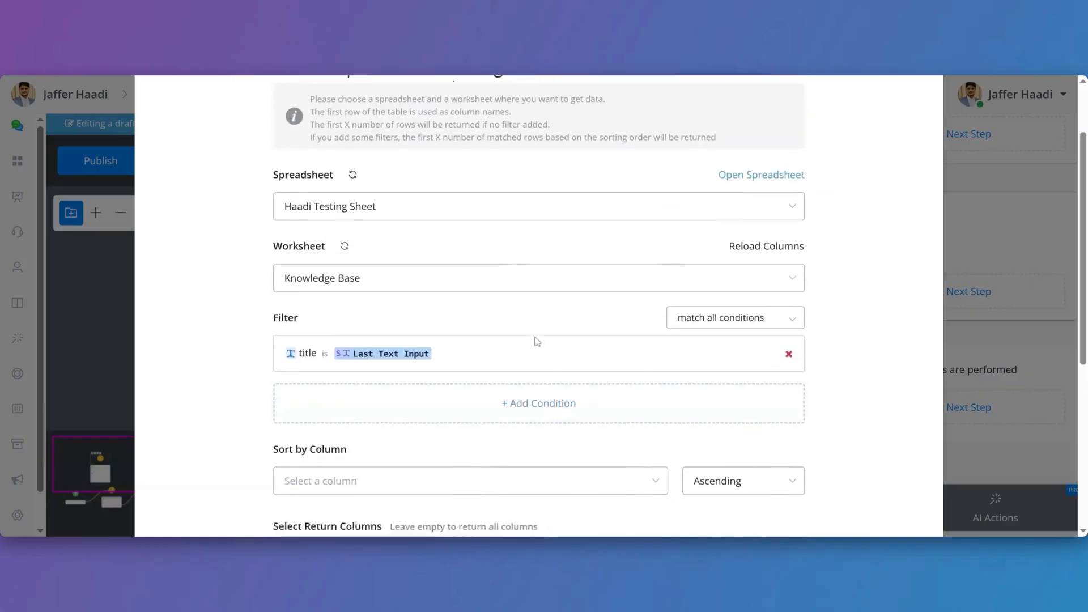
scroll(537, 342, down, 3)
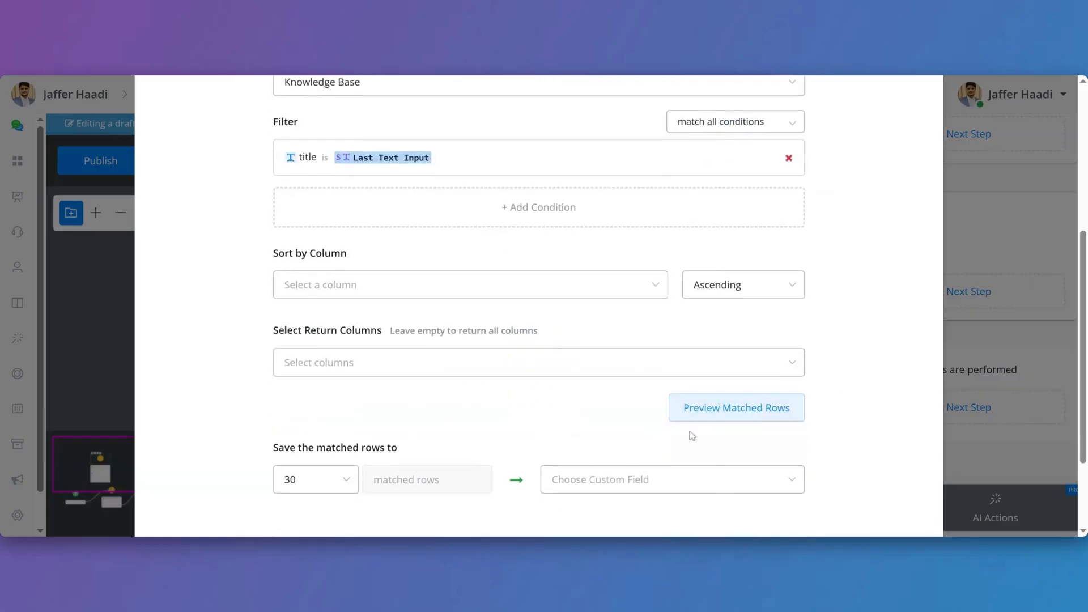
click(736, 416)
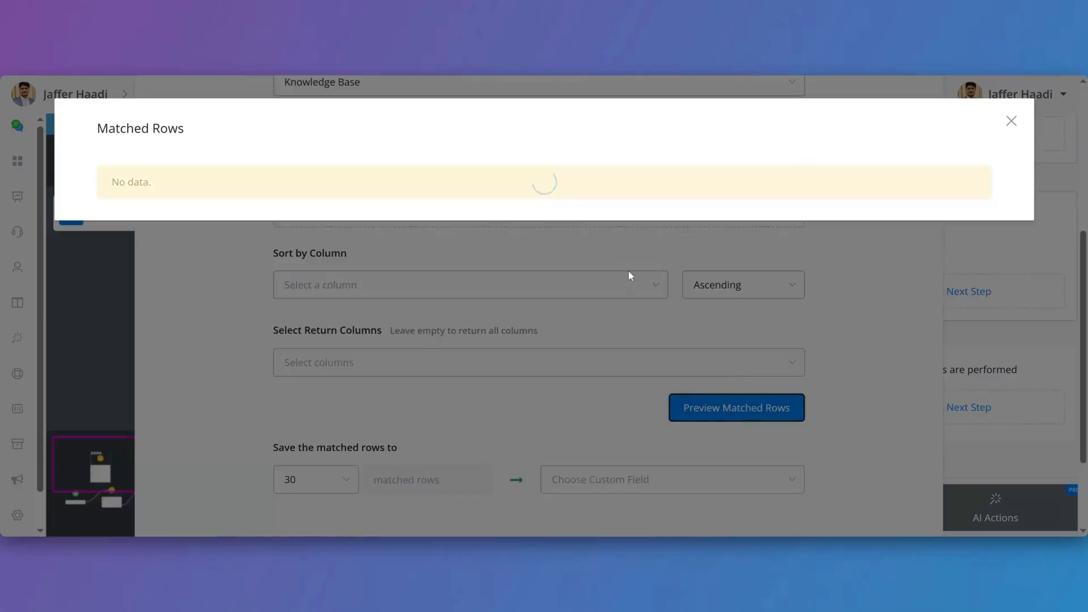
click(1012, 121)
- Remove the Last Text Input condition from the filter
scroll(585, 222, up, 2)
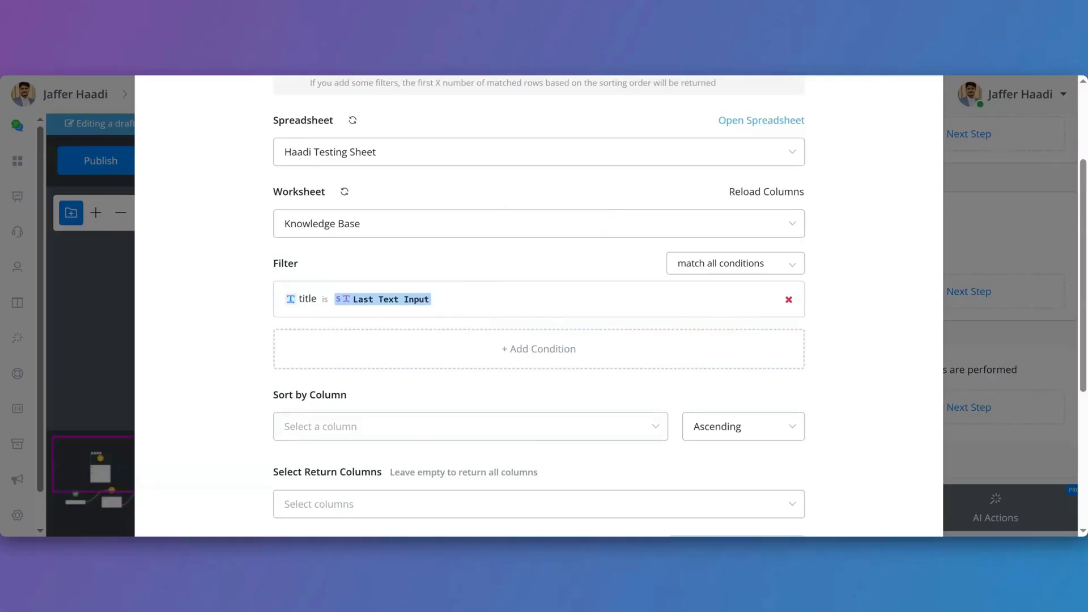
scroll(583, 351, down, 2)
scroll(584, 352, up, 2)
click(787, 299)
- Preview the unfiltered matched rows, copy the title "Why is the sky blue?" and close the preview
scroll(618, 312, down, 1)
click(757, 437)
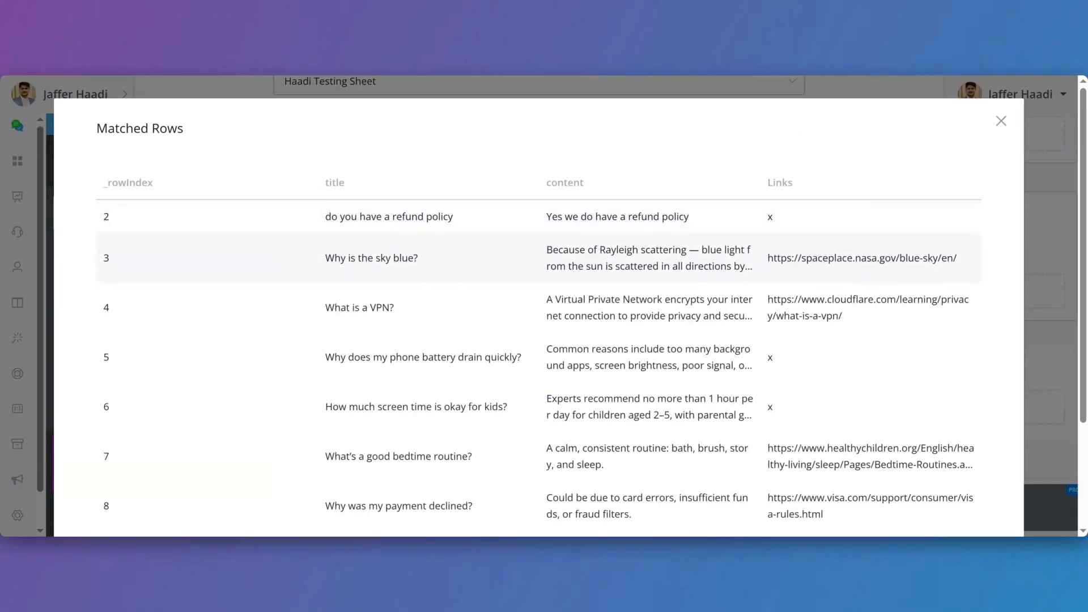
triple_click(441, 273)
key(ctrl+c)
click(1001, 121)
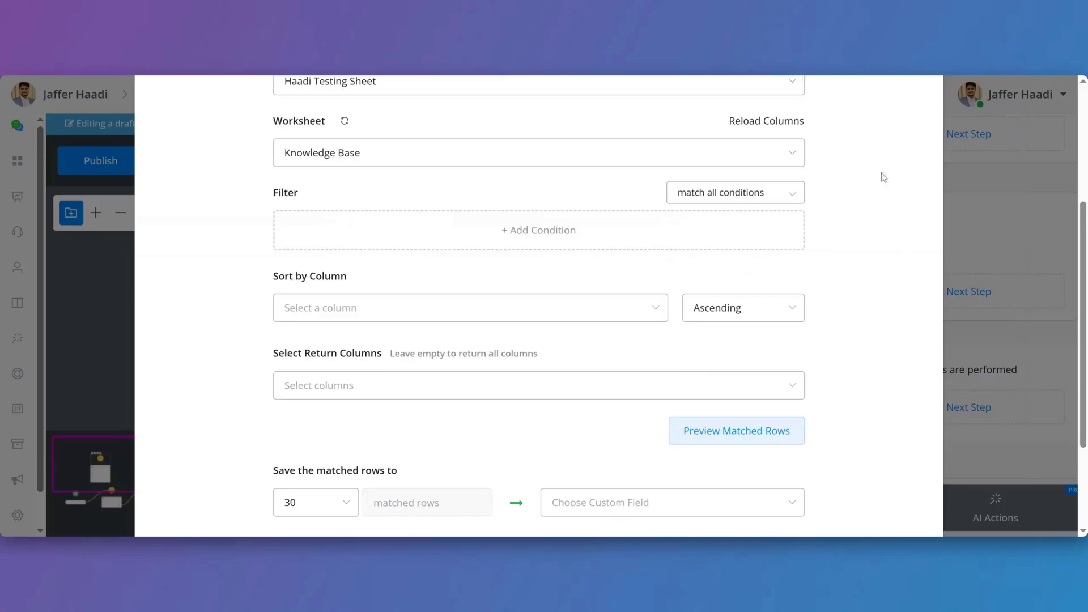
- Add a filter condition requiring the title to contain "Why is the sky blue?"
scroll(532, 340, up, 1)
click(516, 295)
click(417, 183)
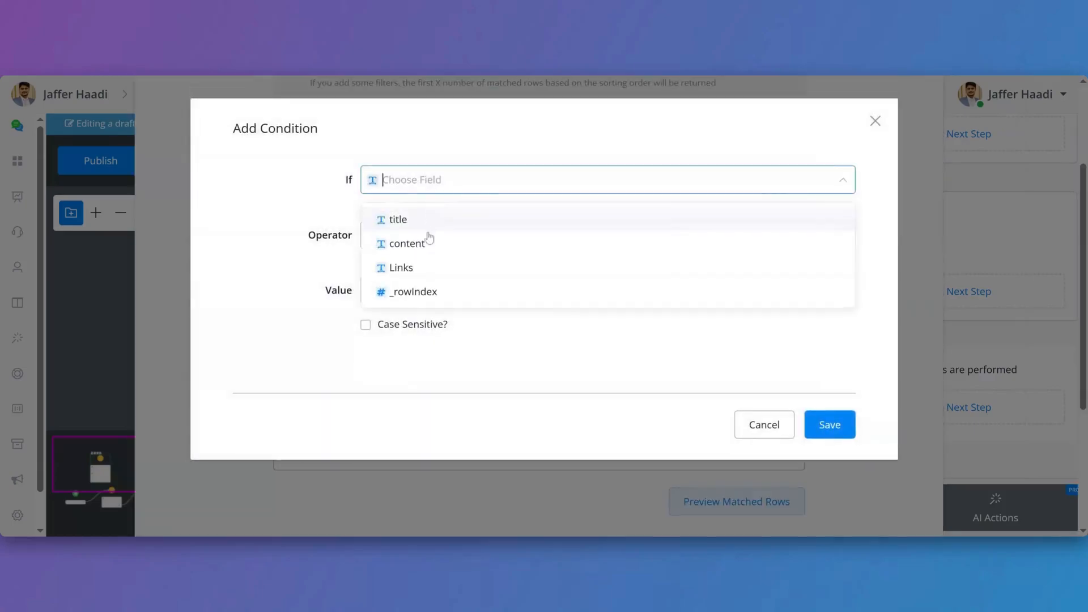
click(428, 220)
click(427, 235)
click(436, 318)
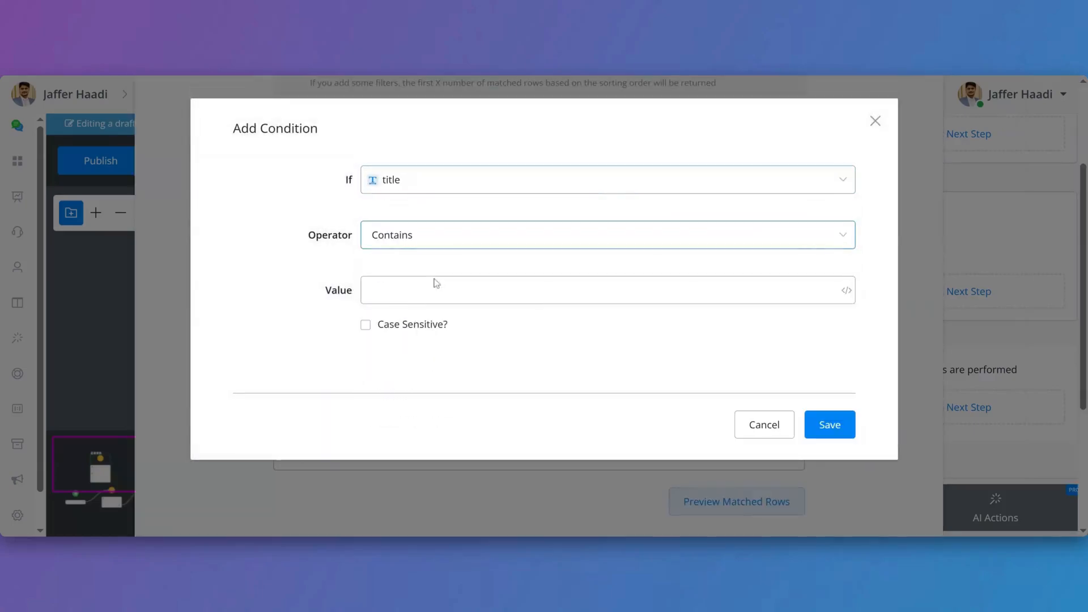
click(432, 286)
key(ctrl+v)
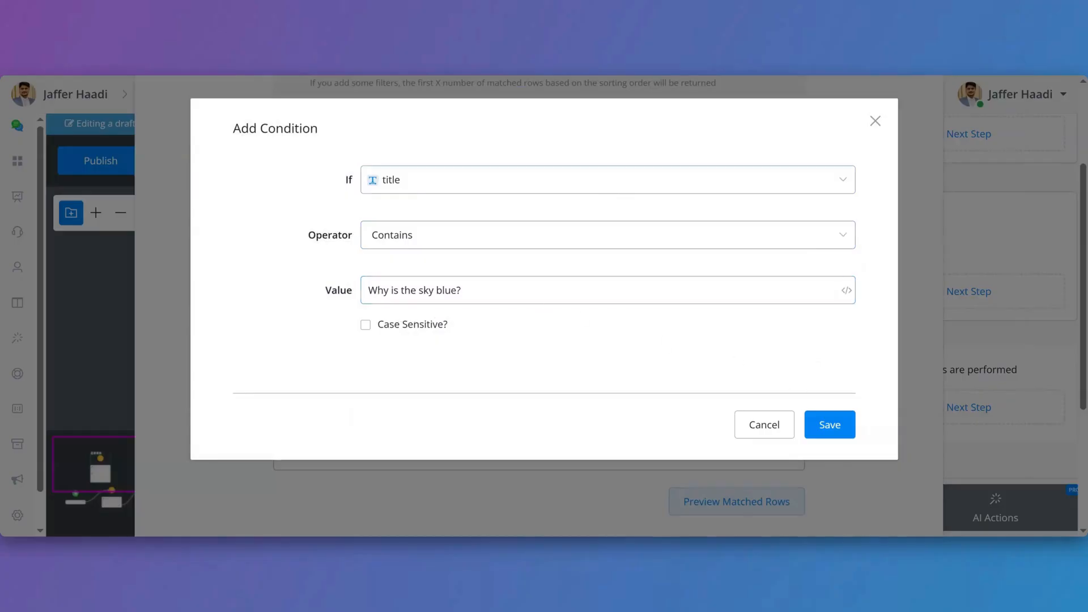
click(830, 424)
- Preview the rows matched by the title filter and close the preview
scroll(578, 360, down, 3)
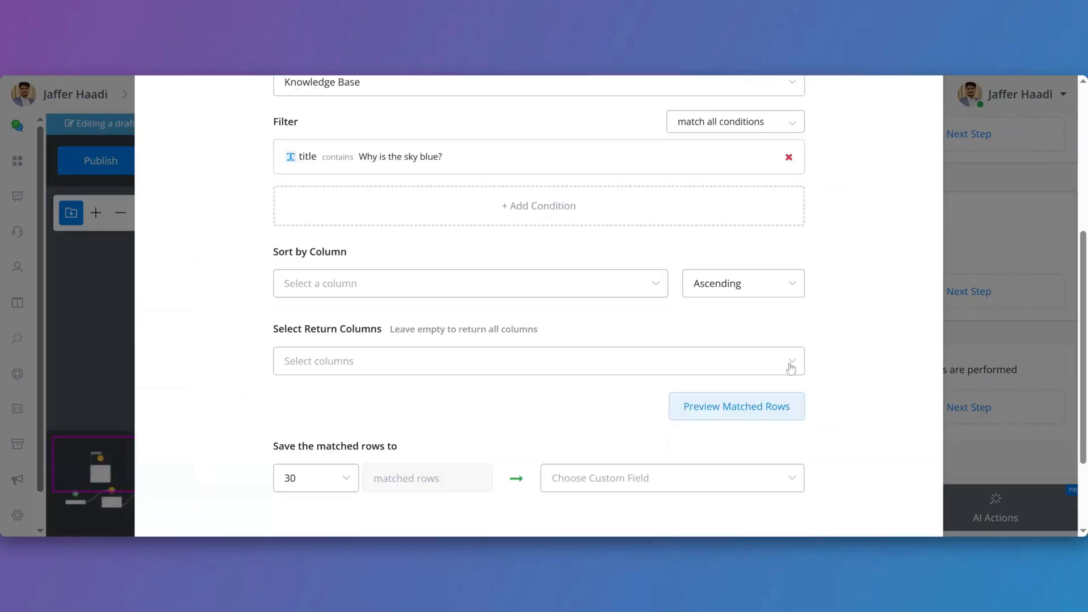
click(753, 406)
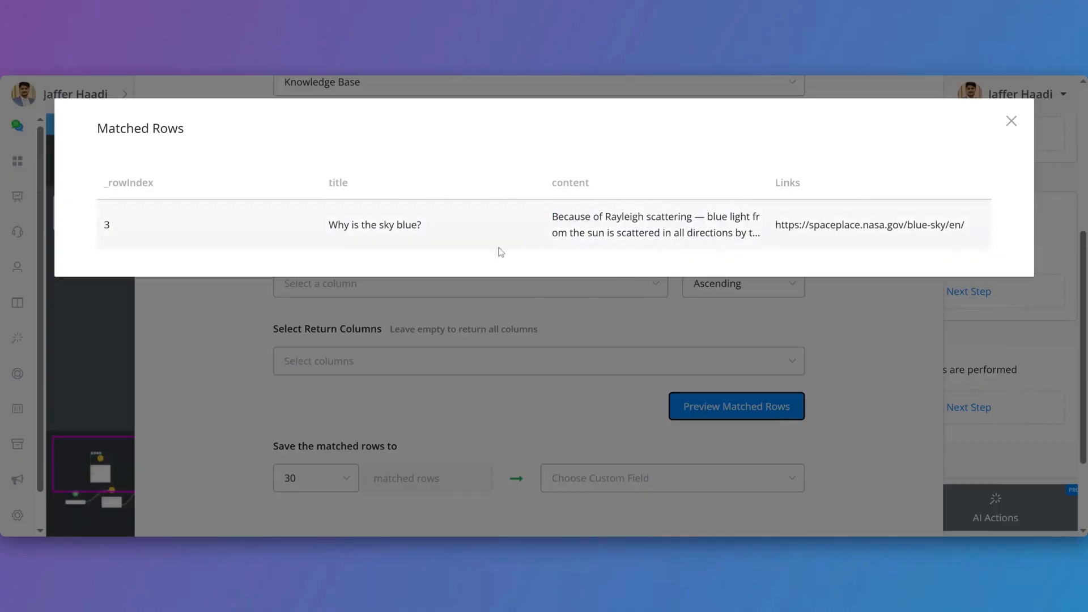
click(1011, 122)
scroll(532, 298, up, 1)
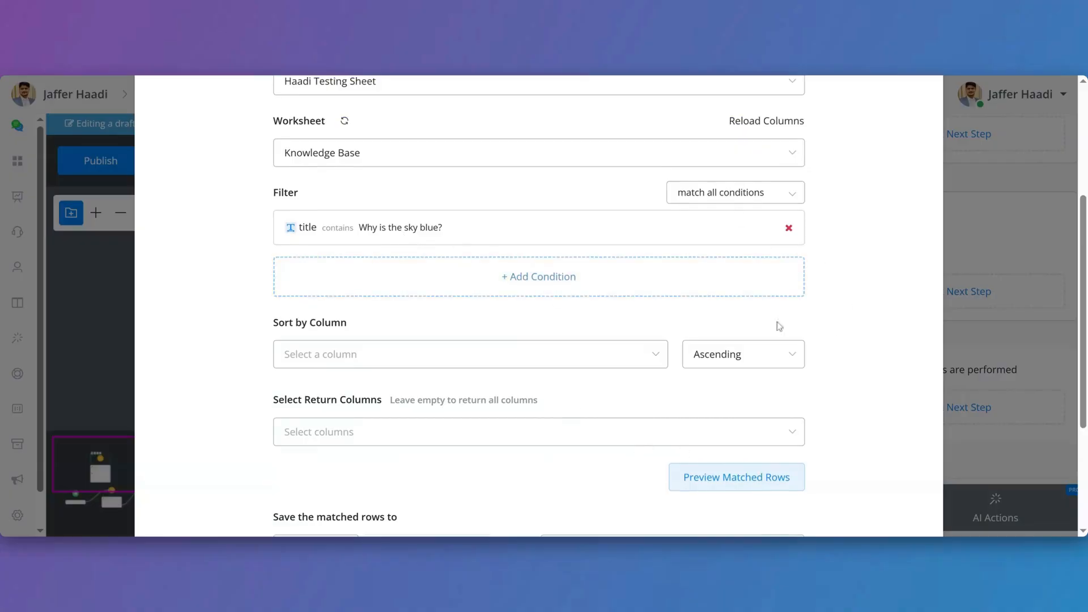
- Remove the title condition from the filter and look over the spreadsheet and worksheet settings
click(793, 229)
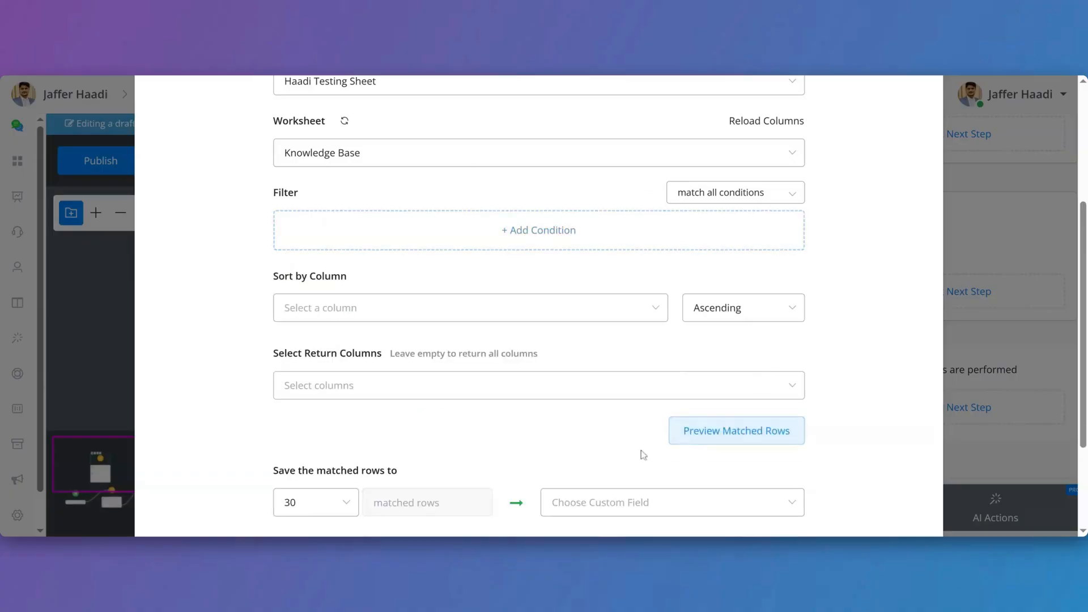
scroll(569, 318, down, 1)
scroll(568, 318, up, 5)
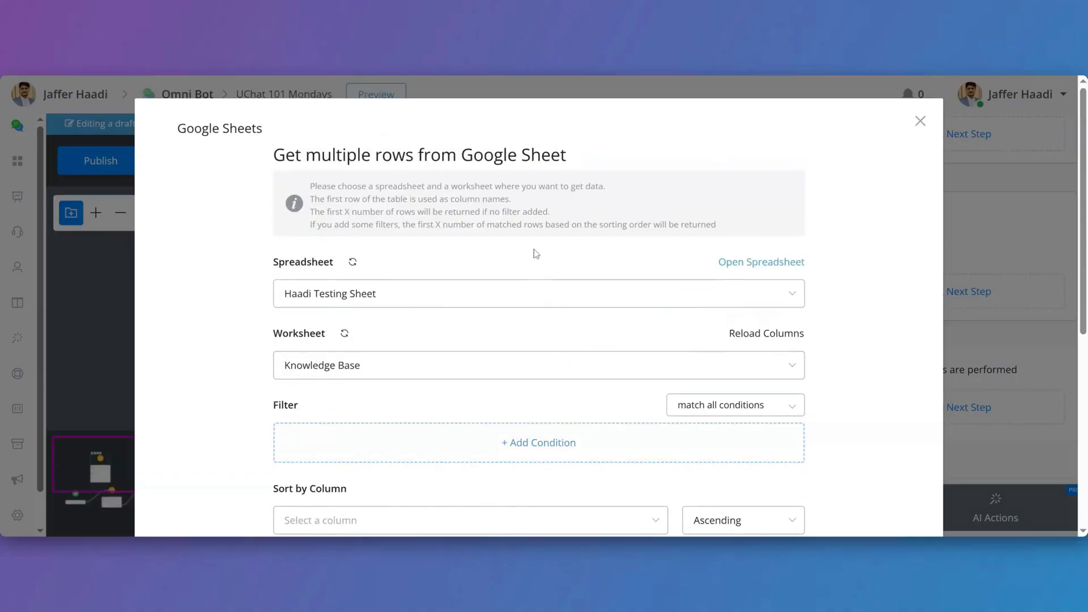
scroll(534, 251, down, 4)
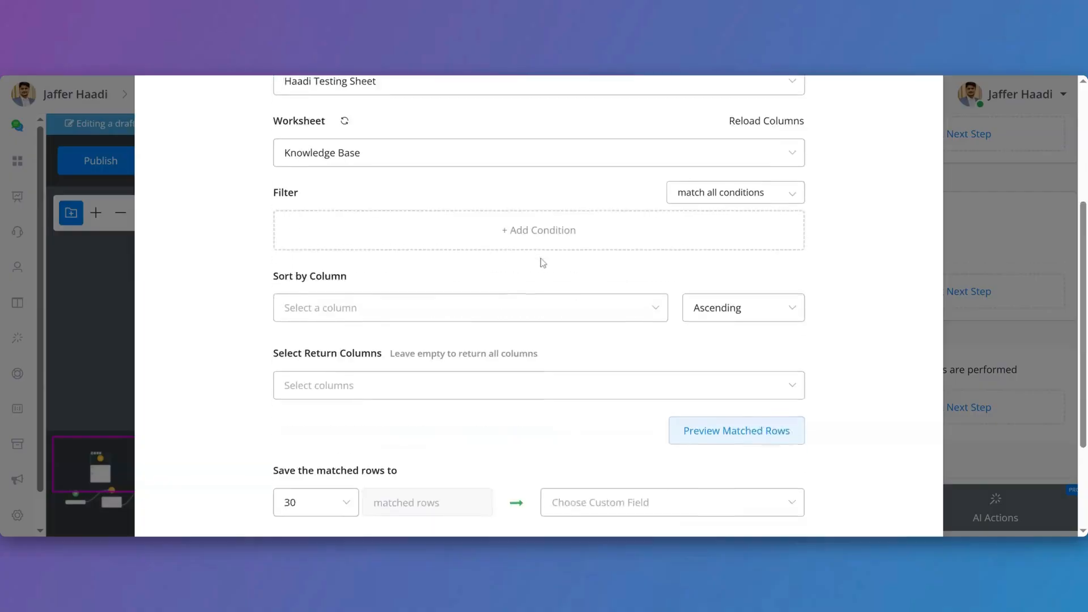
- Browse the custom fields available for saving the matched rows, and close the action settings without saving
click(579, 434)
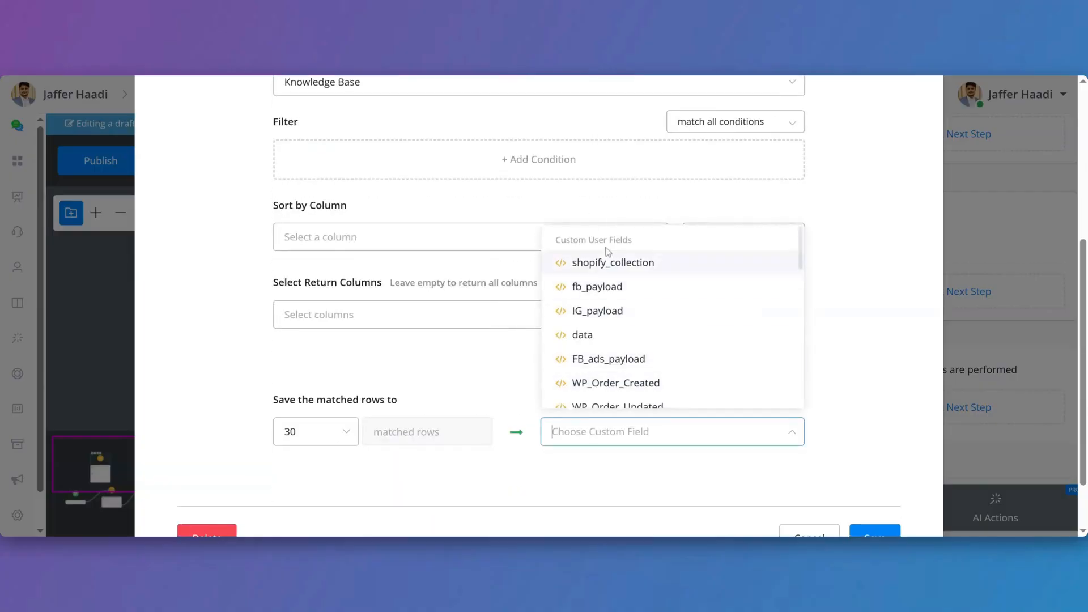
scroll(615, 266, down, 10)
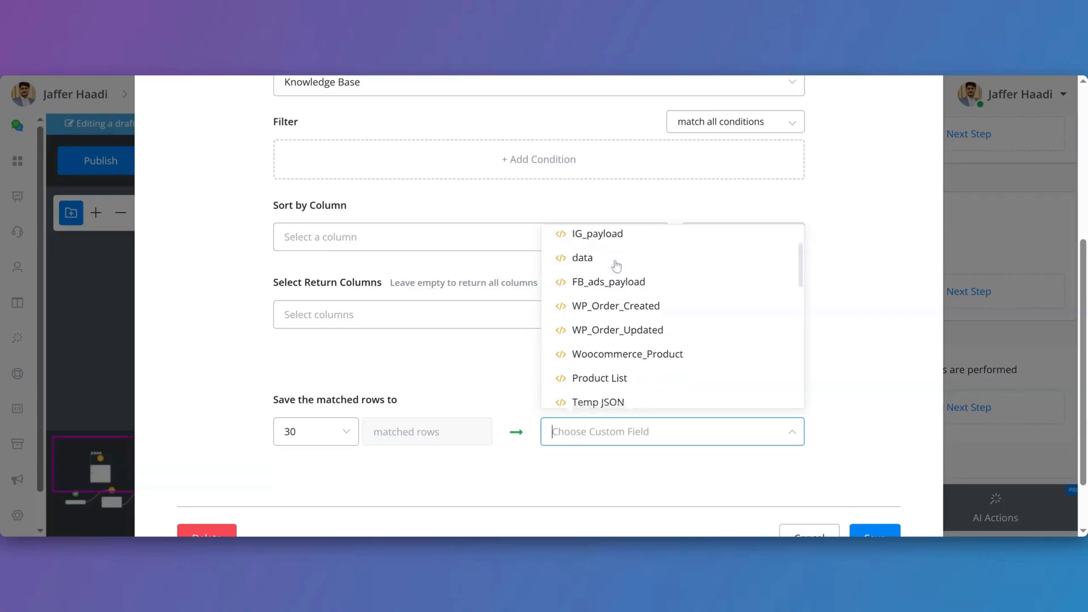
scroll(724, 319, down, 4)
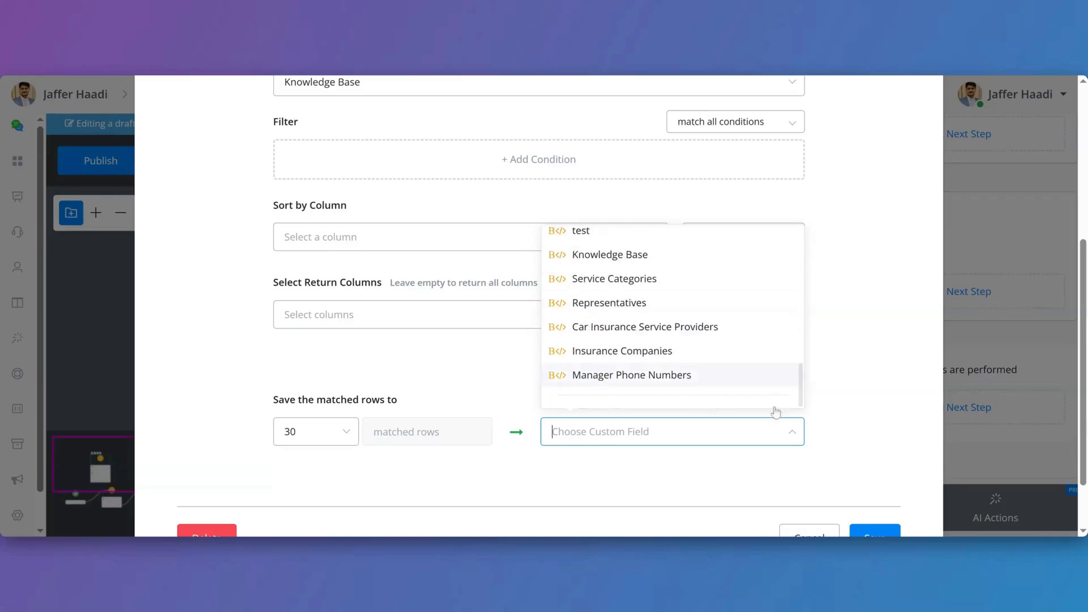
click(809, 464)
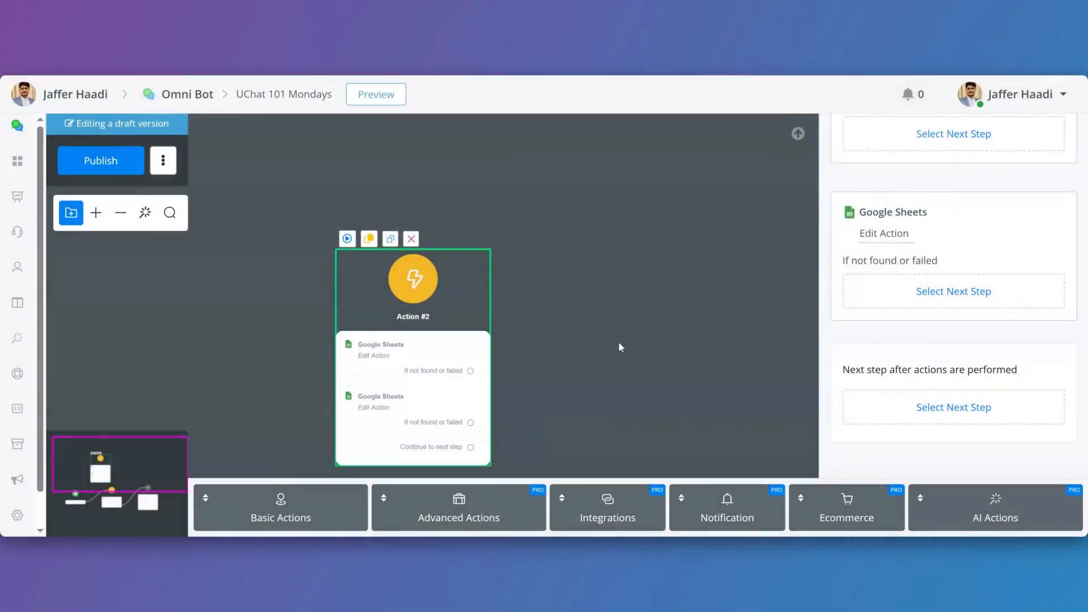
- Return to the flow's starting steps and publish the draft
drag(627, 359, 547, 165)
drag(545, 261, 603, 203)
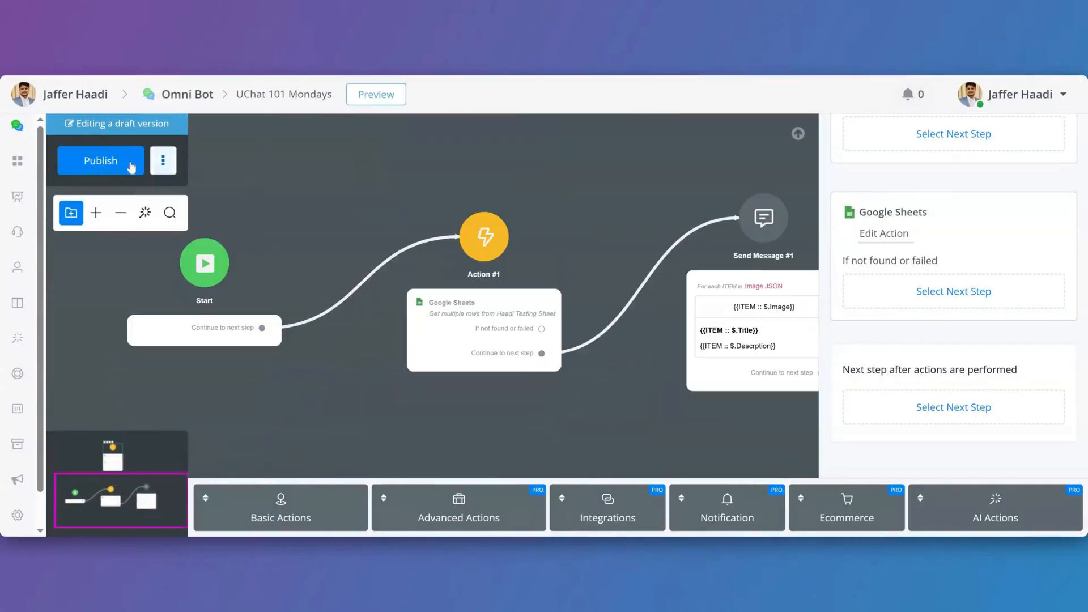
click(105, 161)
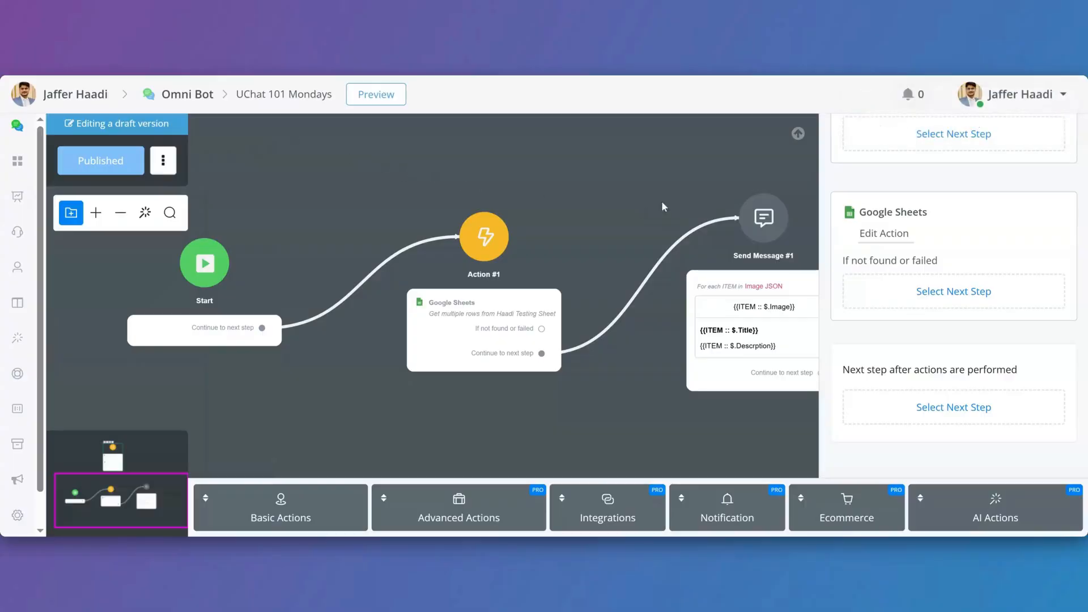
- Review Action #1's Google Sheets settings for the Image Gallery worksheet and the Image JSON output field, and close them unchanged
drag(663, 207, 455, 189)
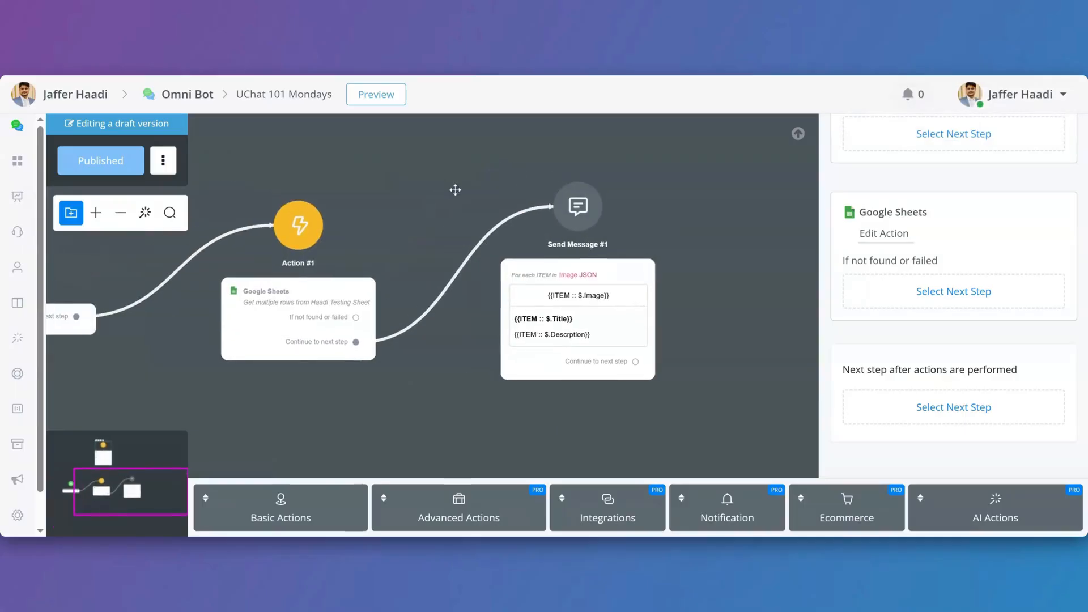
click(306, 304)
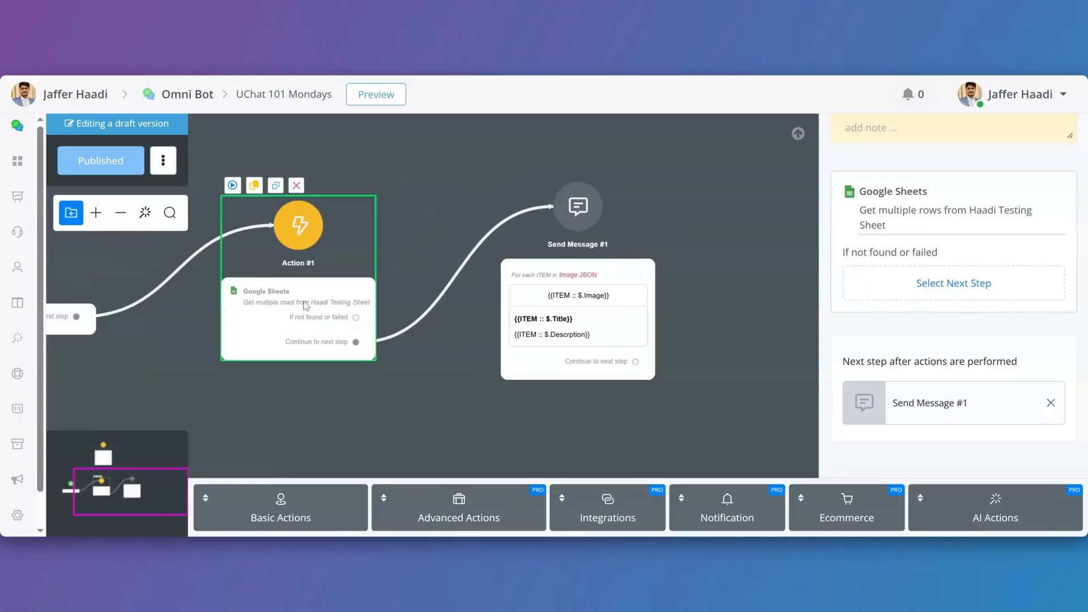
click(901, 229)
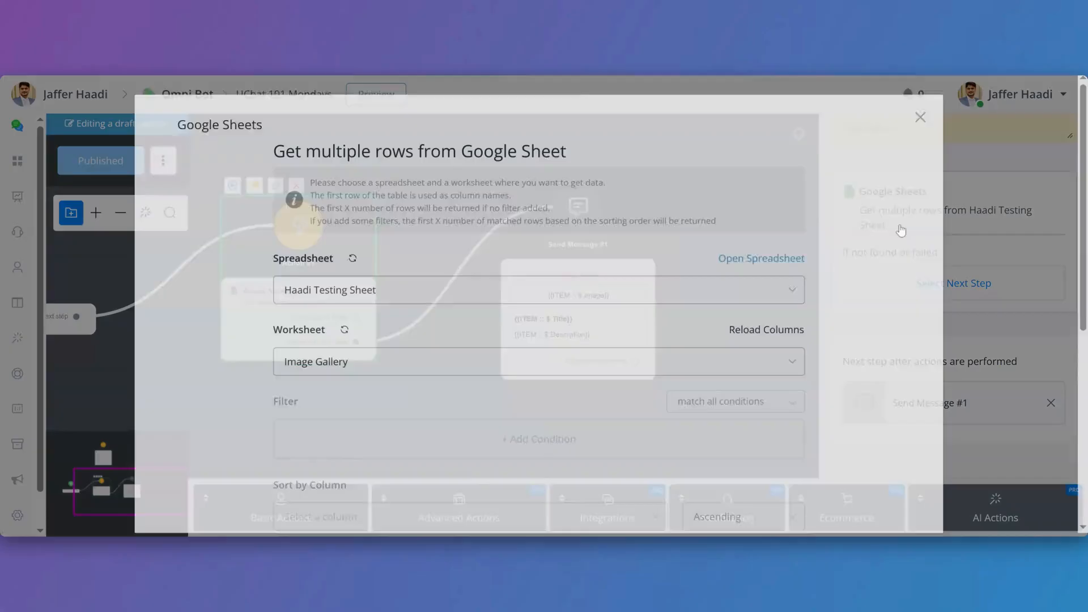
scroll(488, 306, down, 2)
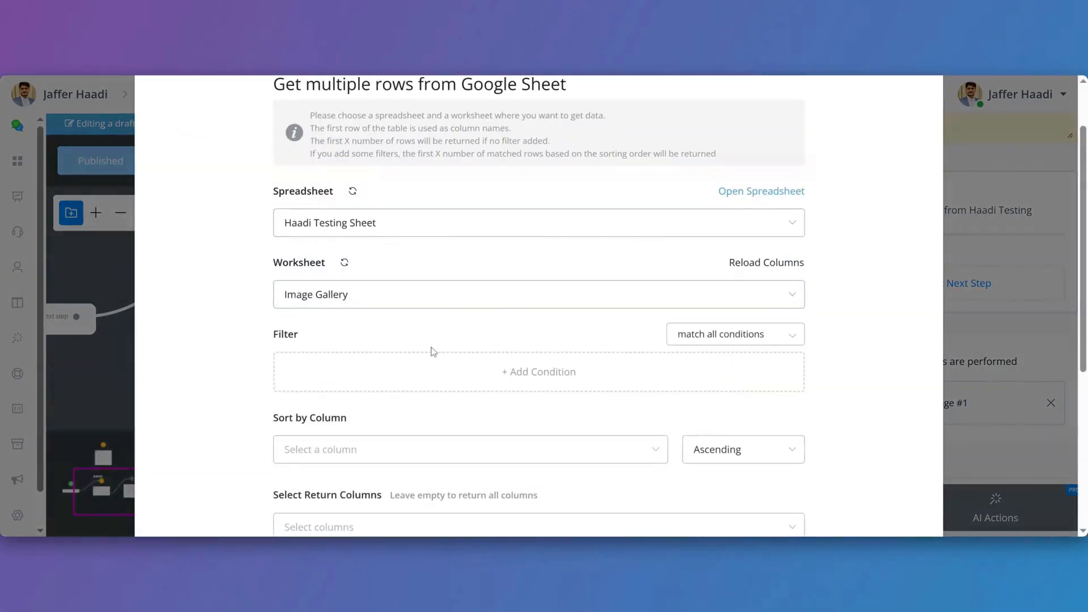
scroll(465, 317, down, 3)
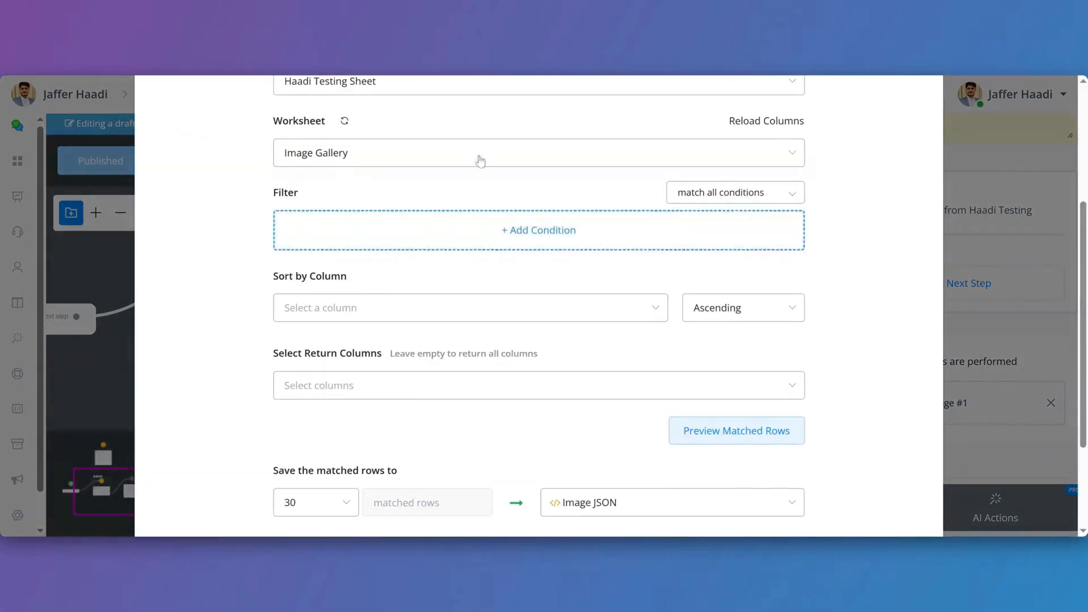
scroll(405, 350, down, 2)
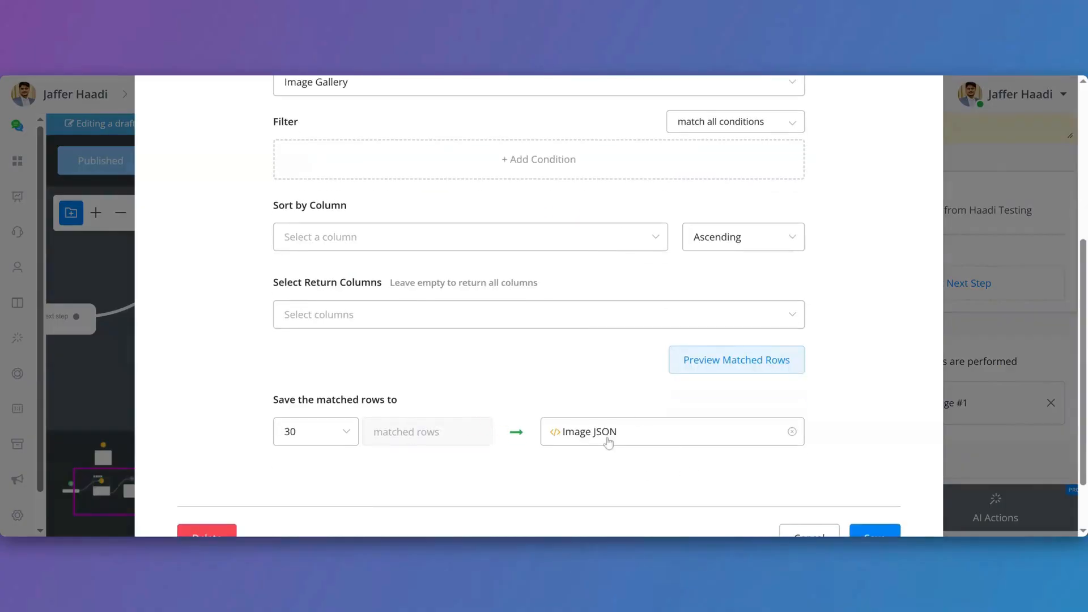
click(813, 532)
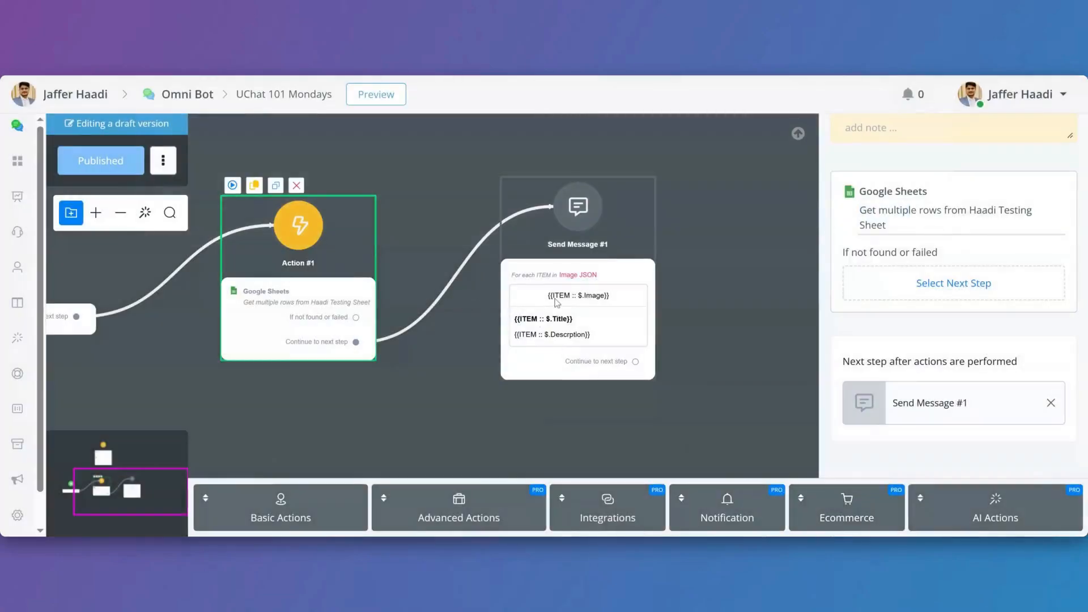
- Select Send Message #1 and try picking the ITEM variable with JSON path $.Image for the card's image field
click(557, 302)
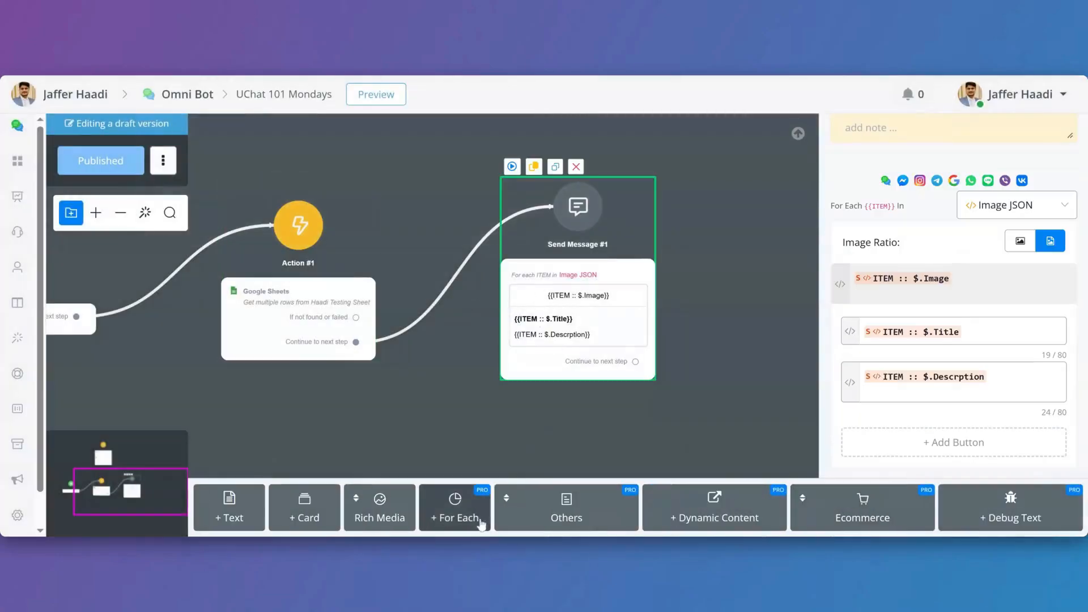
mouse_move(452, 508)
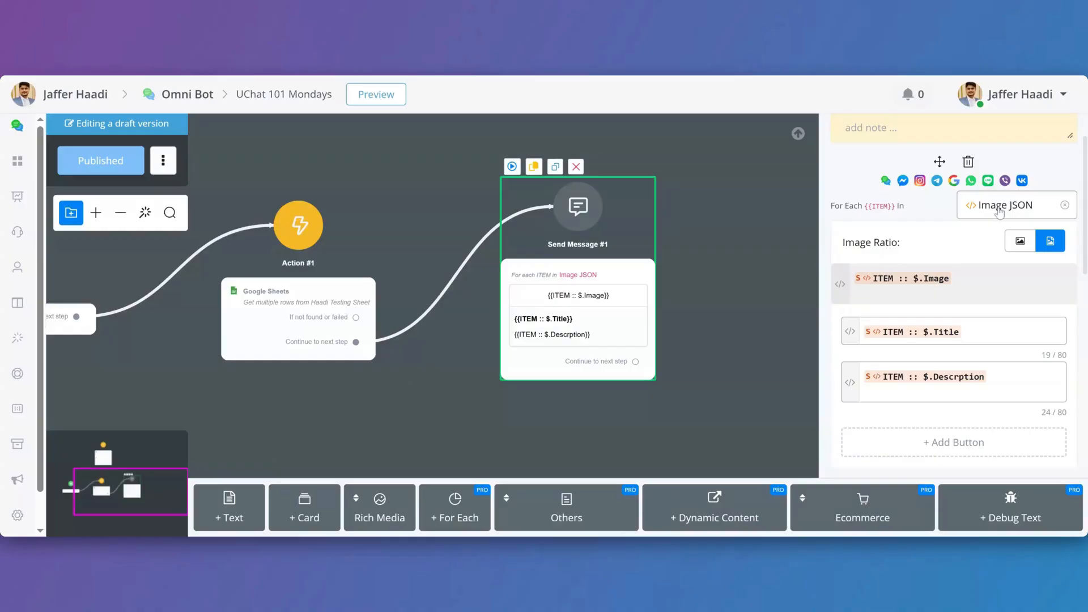
click(840, 284)
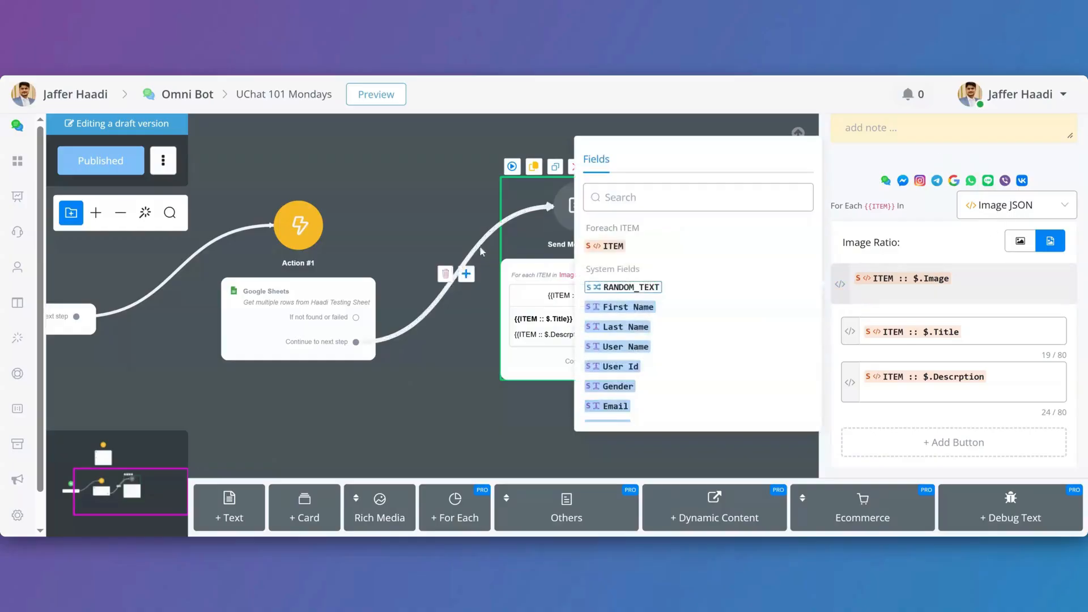
click(611, 247)
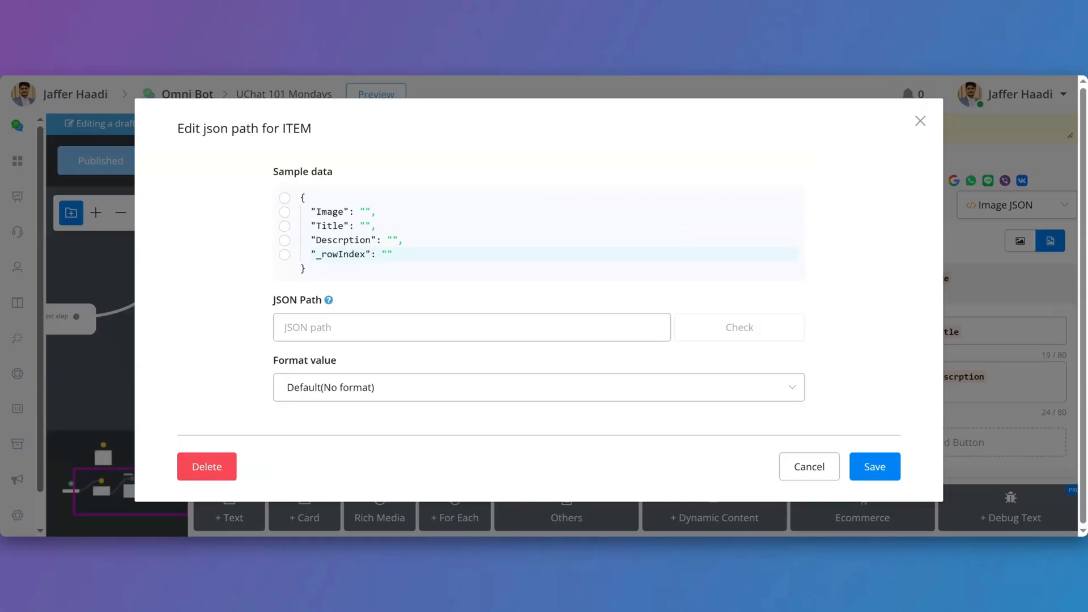
click(285, 214)
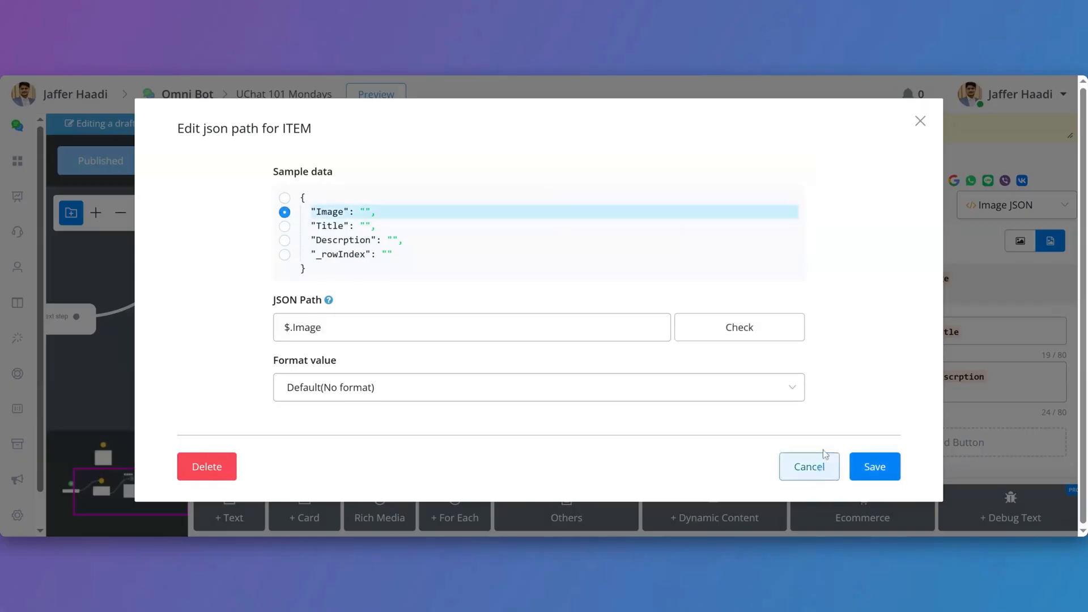
click(875, 466)
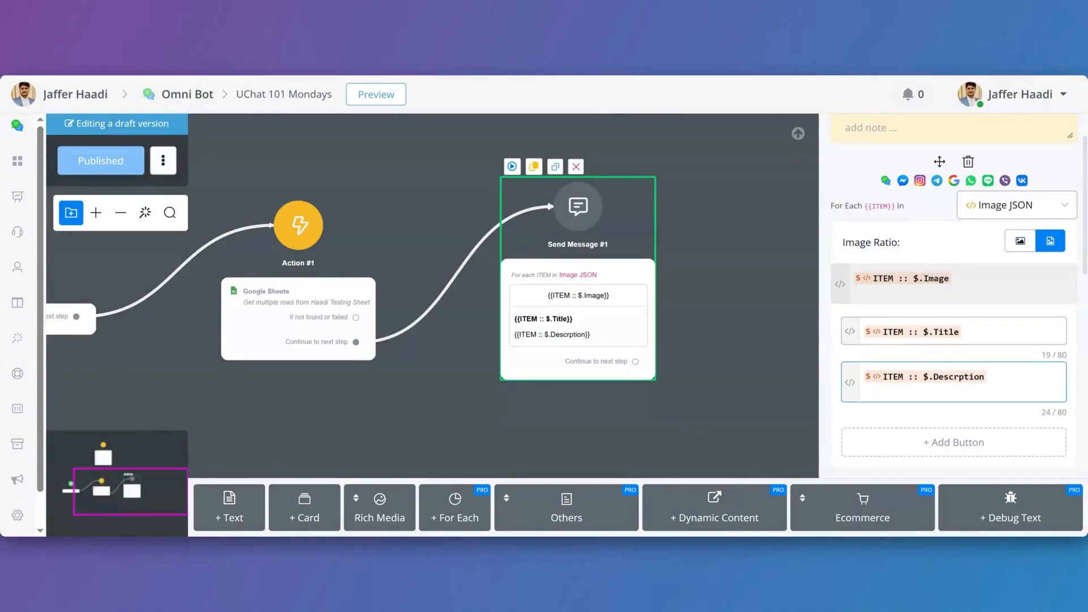
- Try the Image JSON variable with path $[0].Image in the card's image field and remove it again
click(954, 279)
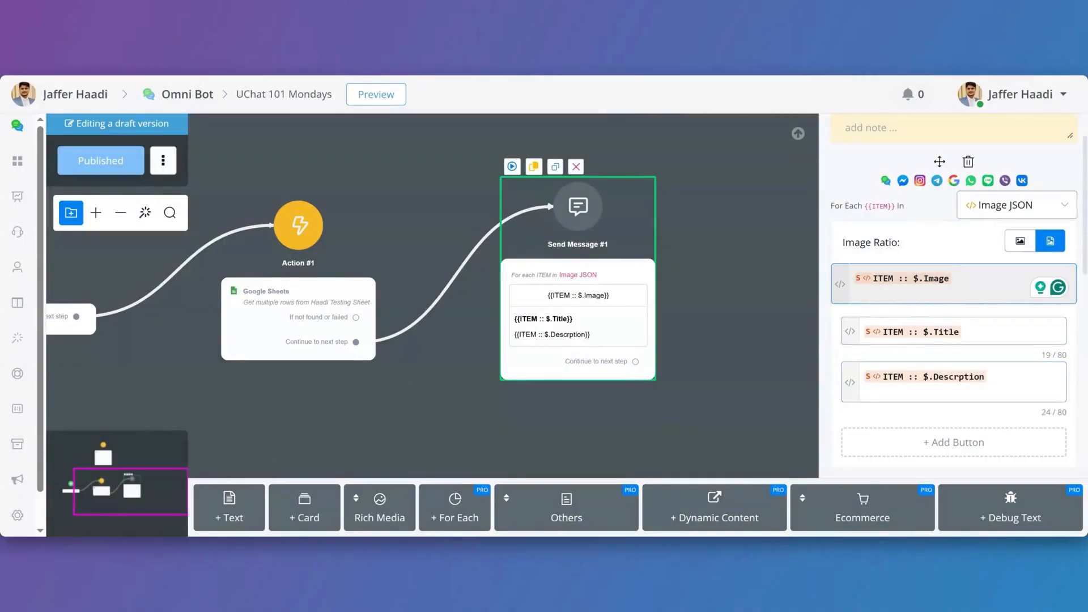
text({{imag)
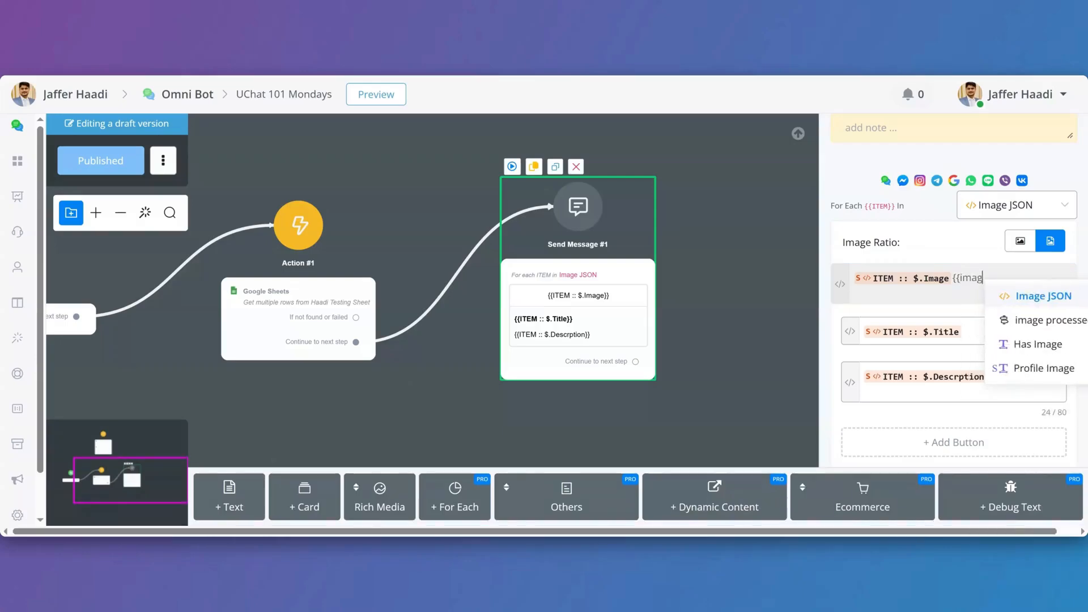
click(1009, 296)
click(284, 226)
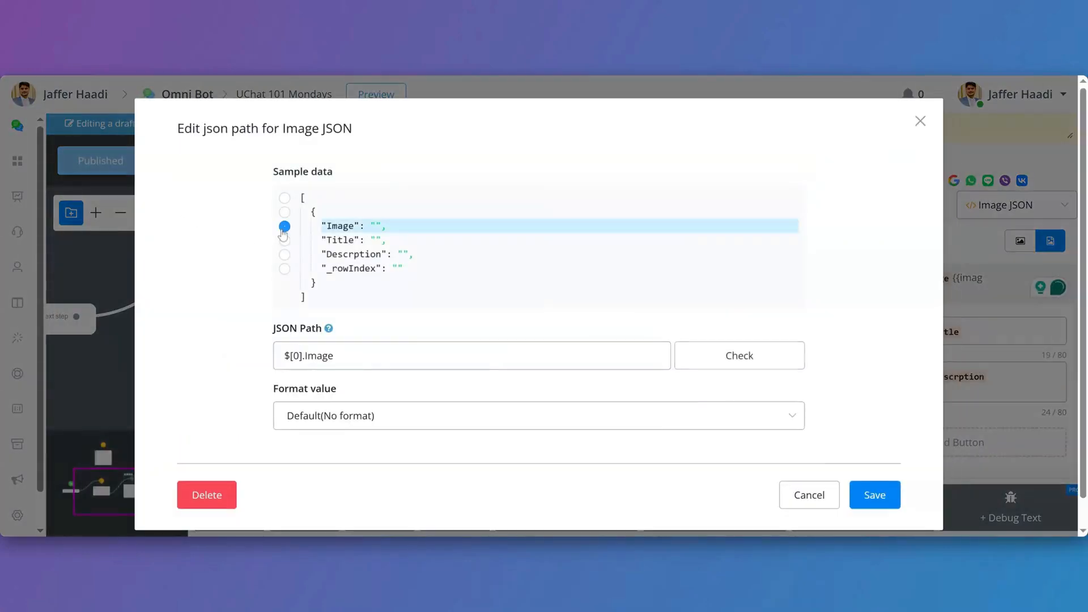
click(871, 502)
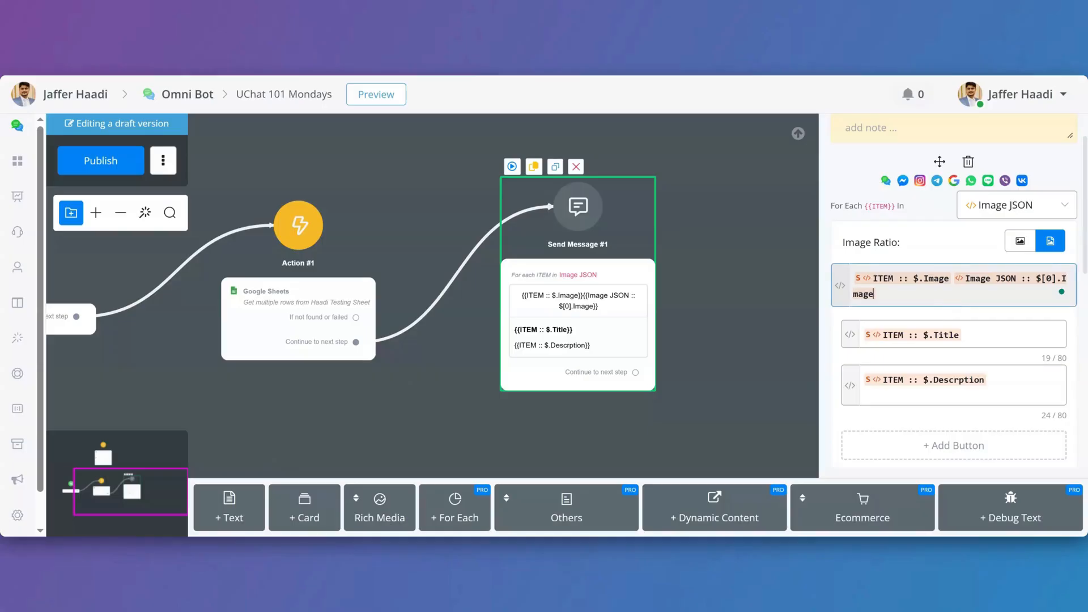
key(BackSpace)
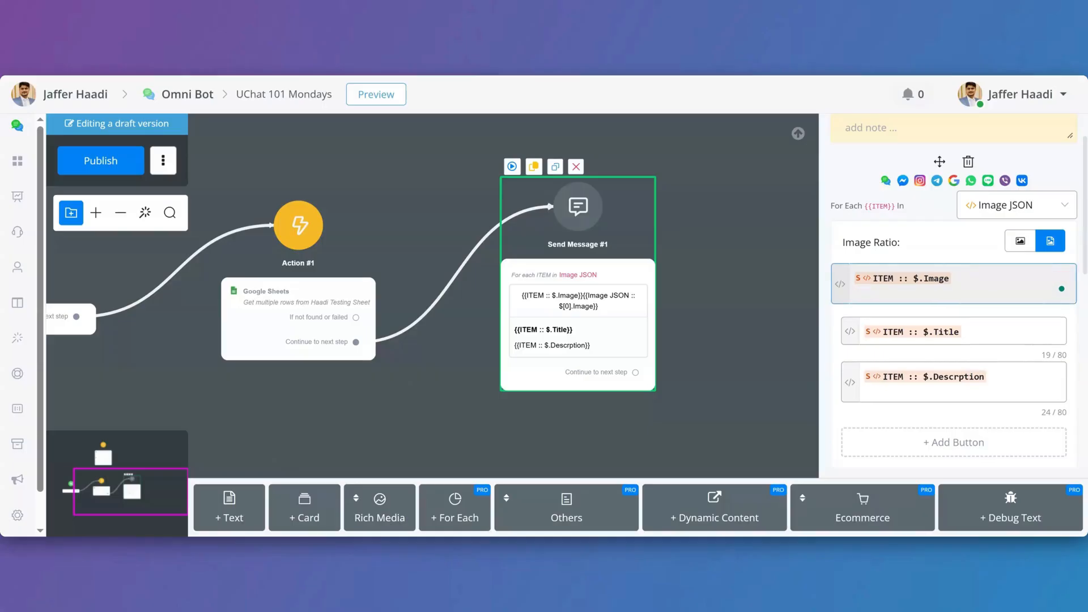
- Review the ITEM variable's sample data in the JSON path editor for the card's image field, and close it unchanged
click(841, 288)
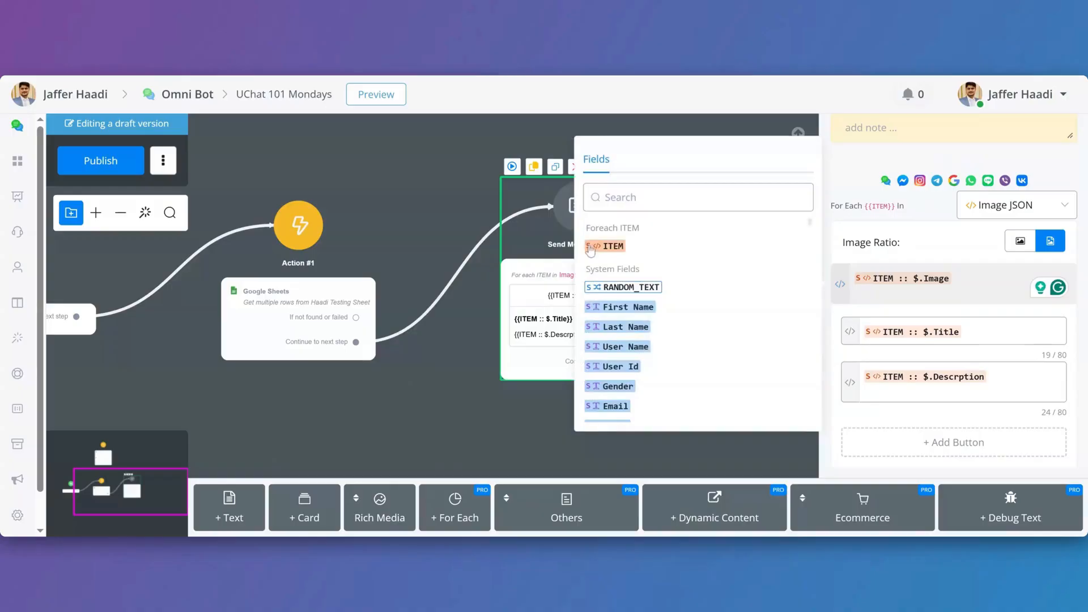
click(590, 247)
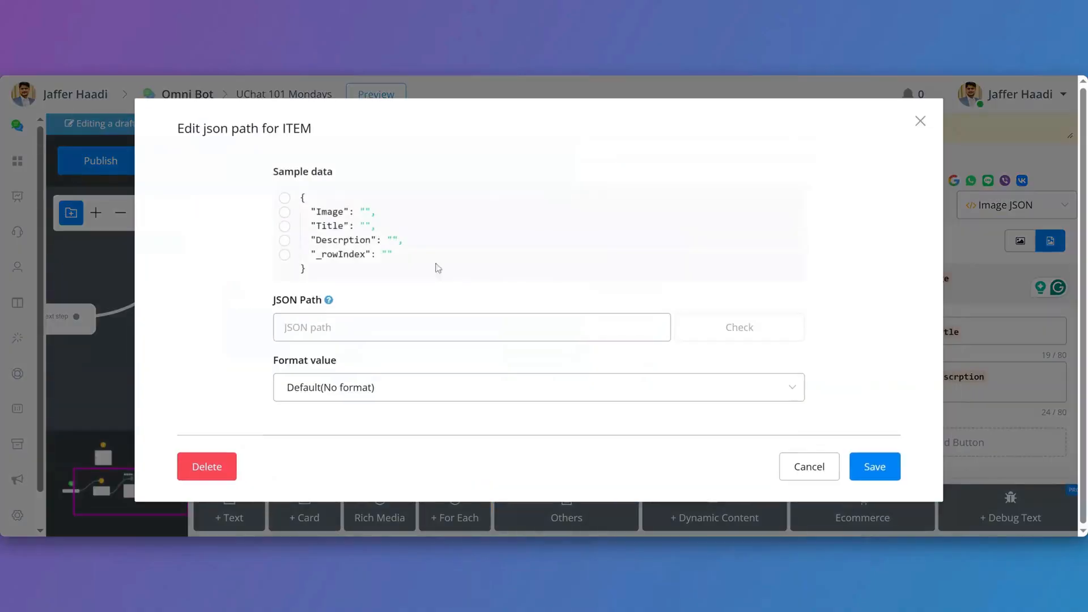
click(810, 464)
click(672, 380)
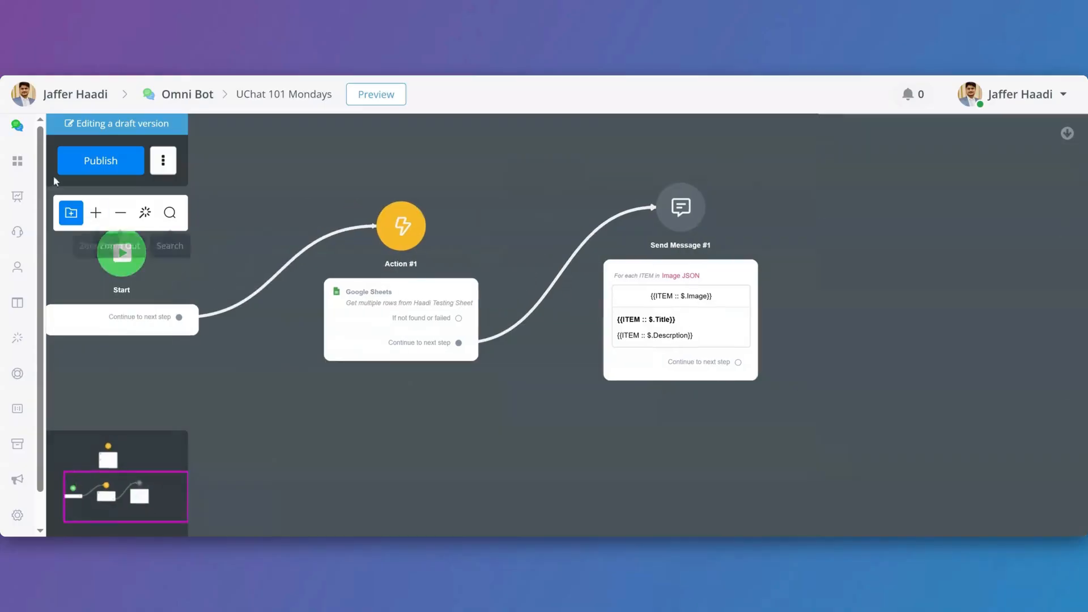
- Publish the draft flow and preview it in a popup on the Web channel
click(109, 164)
click(376, 94)
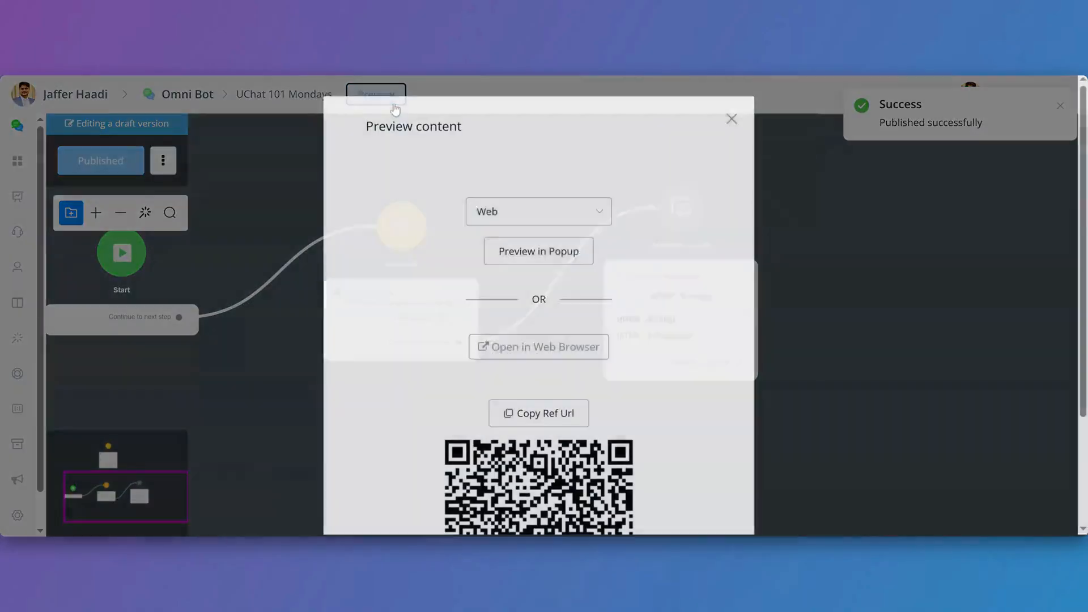
click(520, 252)
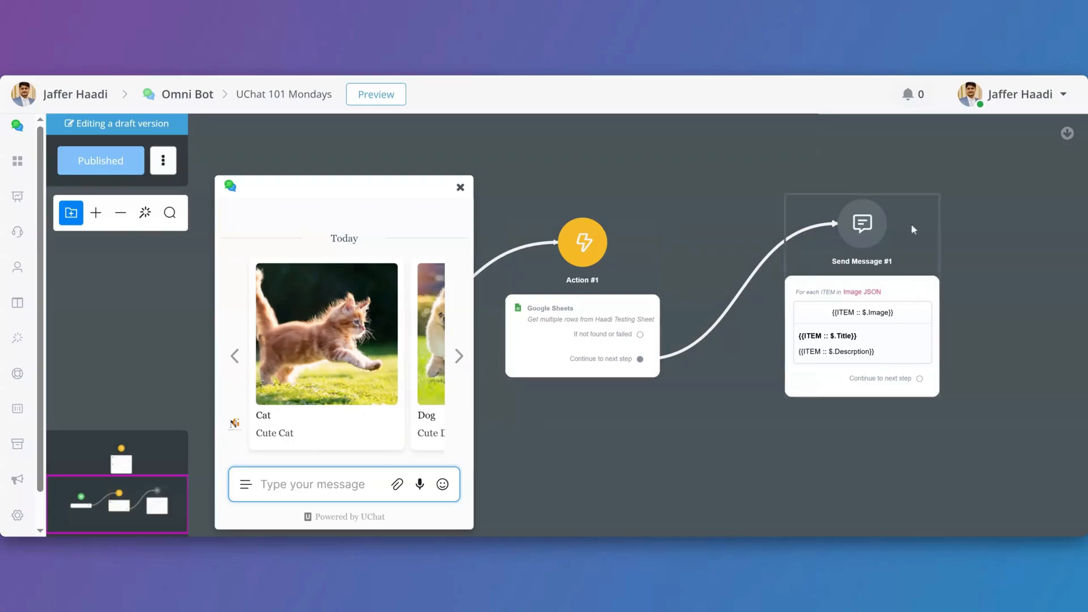
- Browse the gallery cards in the preview chat through to the last one, and open Send Message #1's For Each card settings
click(459, 357)
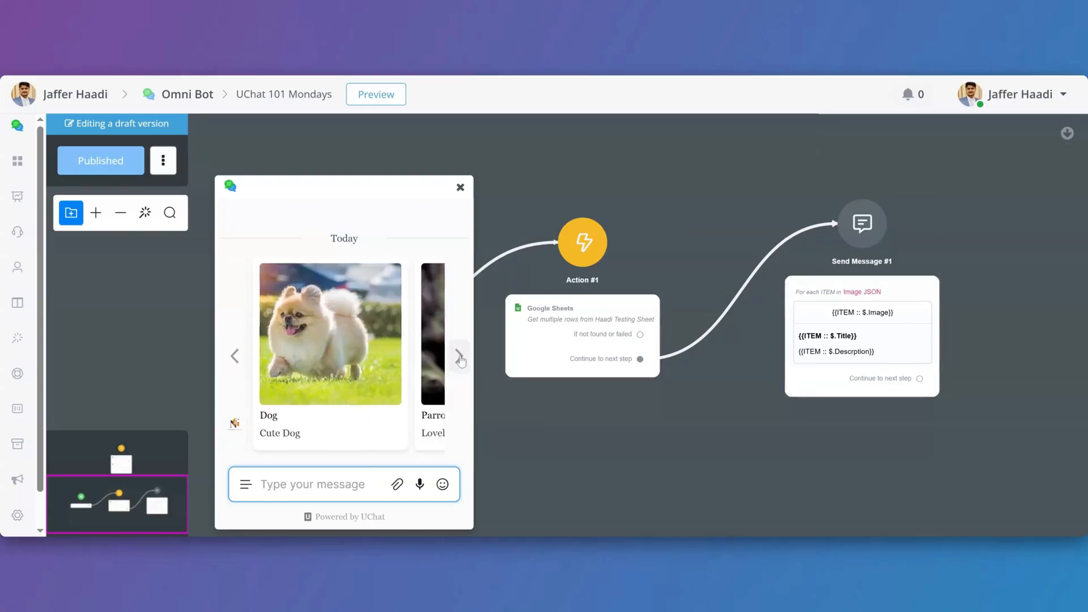
click(460, 358)
click(459, 357)
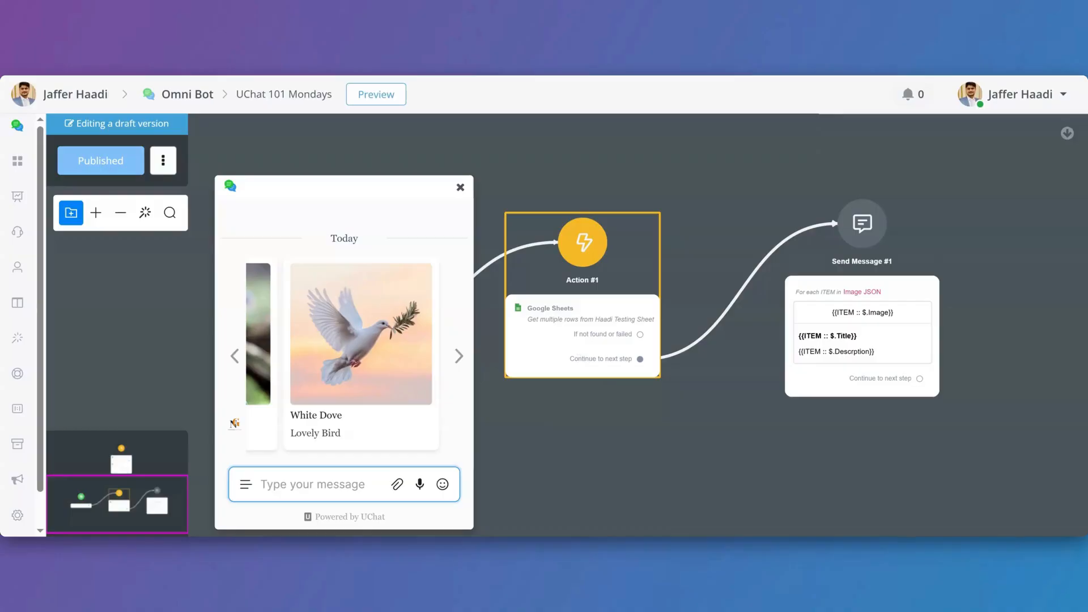
click(846, 325)
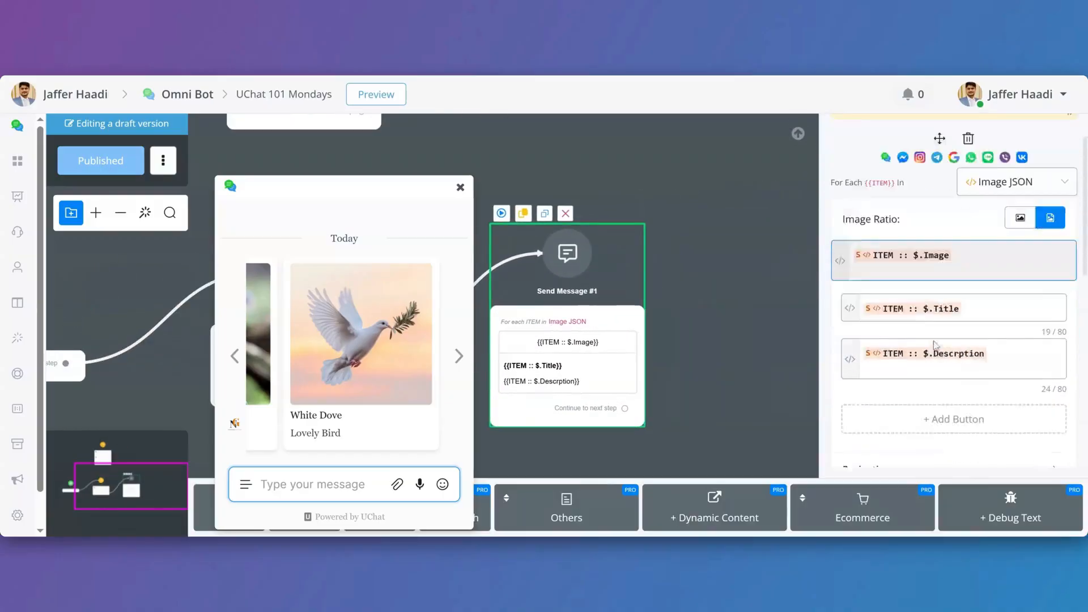